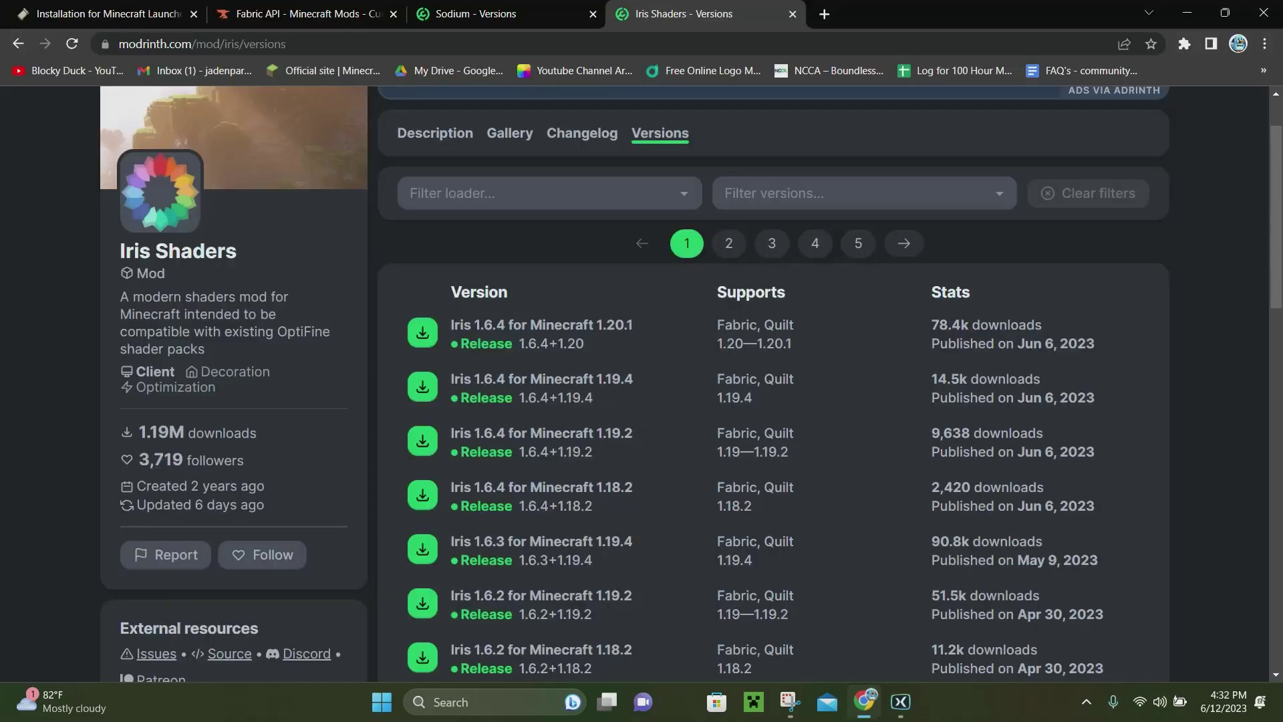
Step: Download the Fabric installer as a universal jar and the [1.20.1] Fabric API 0.83.0+1.20.1 file from CurseForge
click(89, 11)
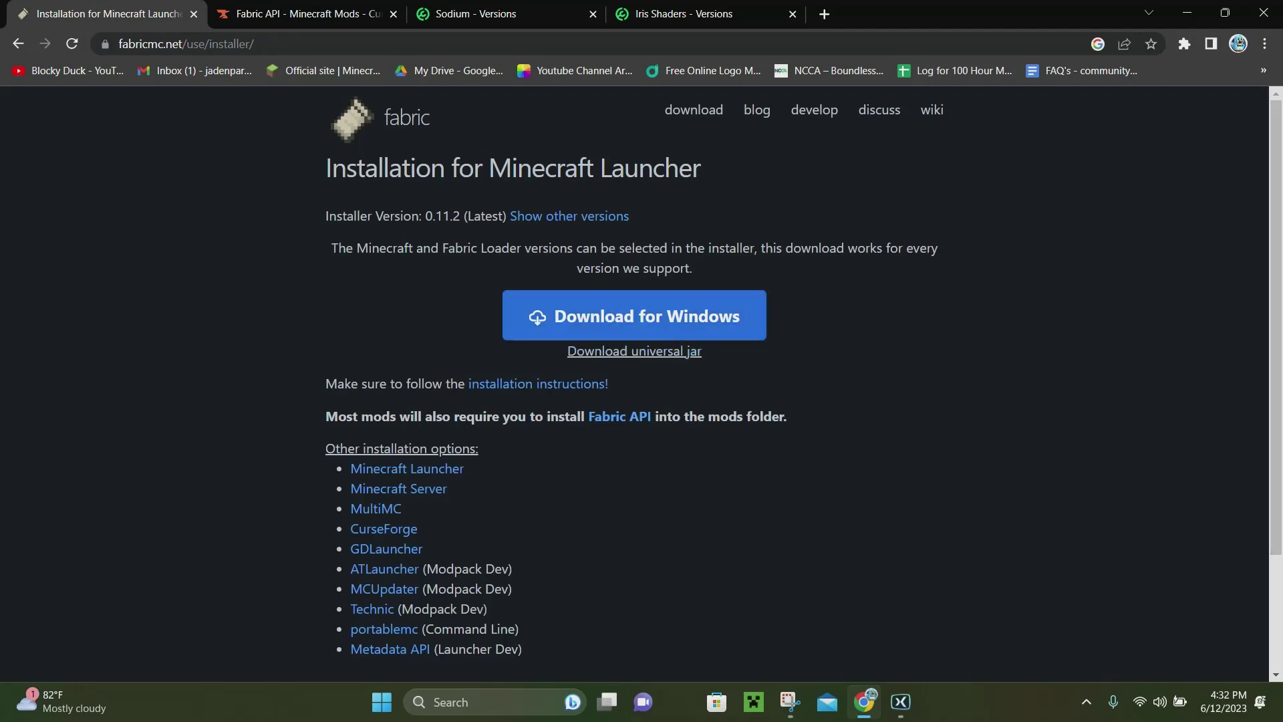
click(634, 351)
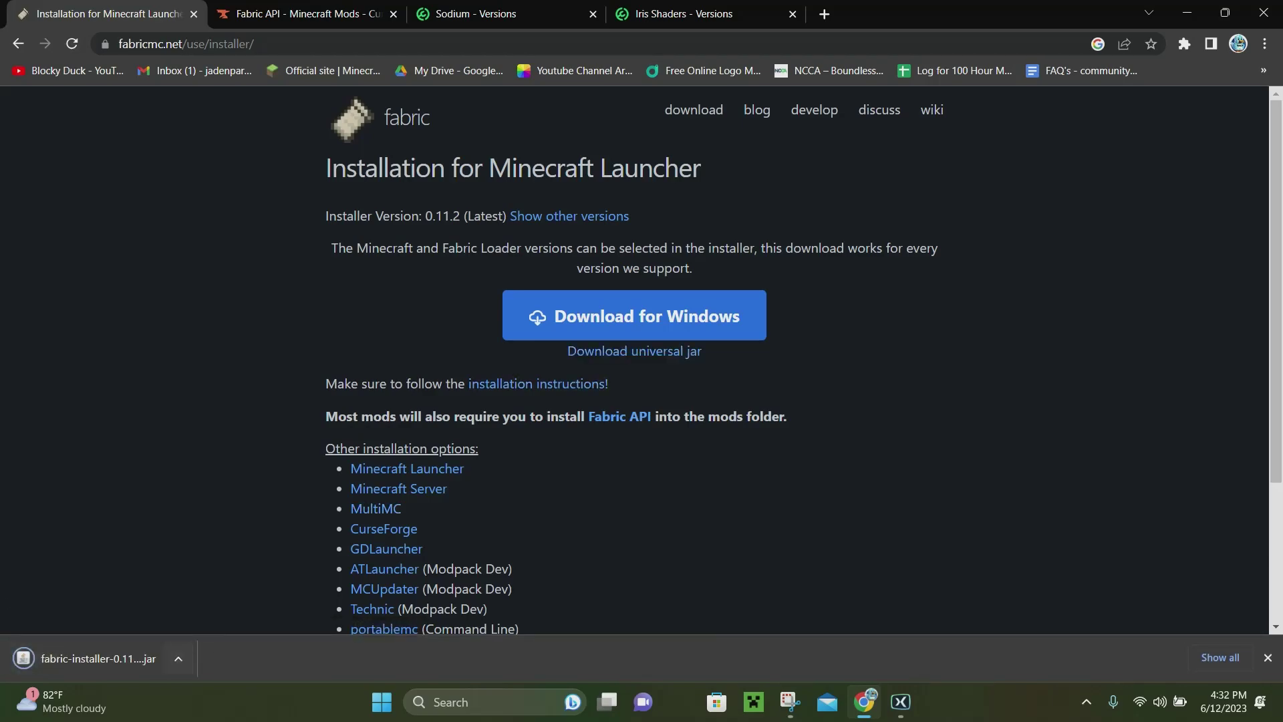
click(306, 14)
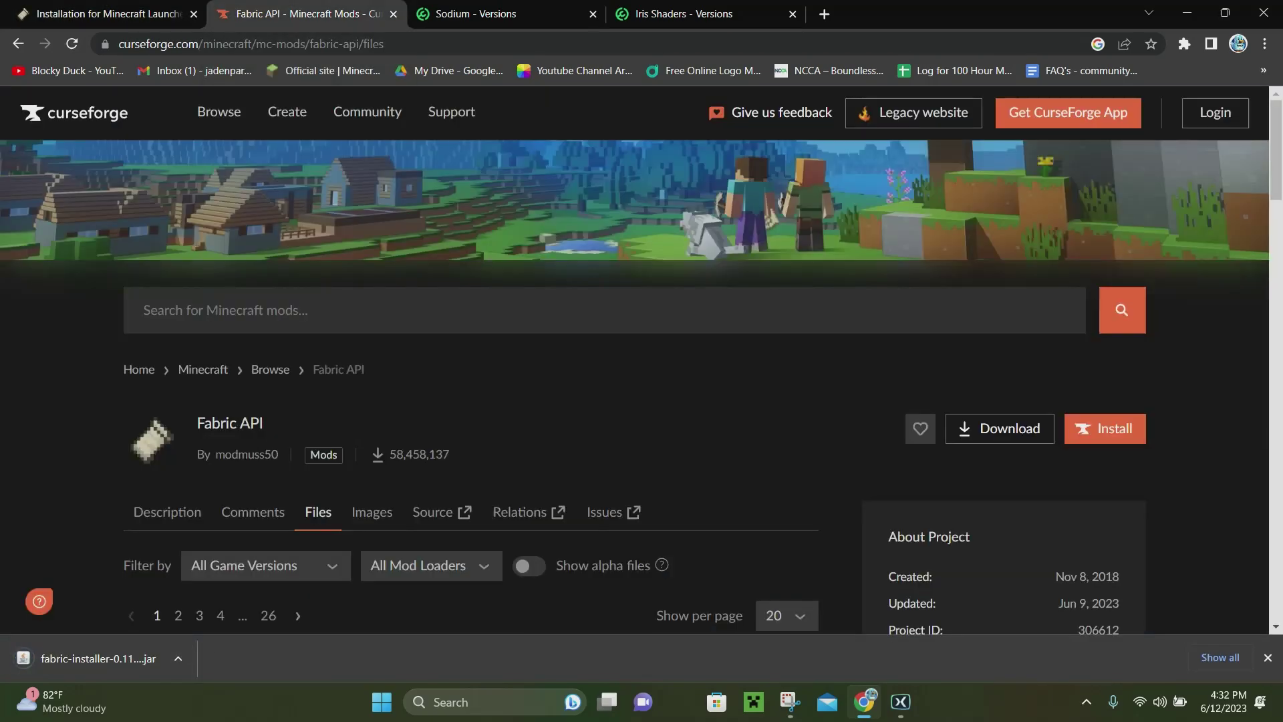
scroll(635, 360, down, 2)
scroll(642, 374, down, 3)
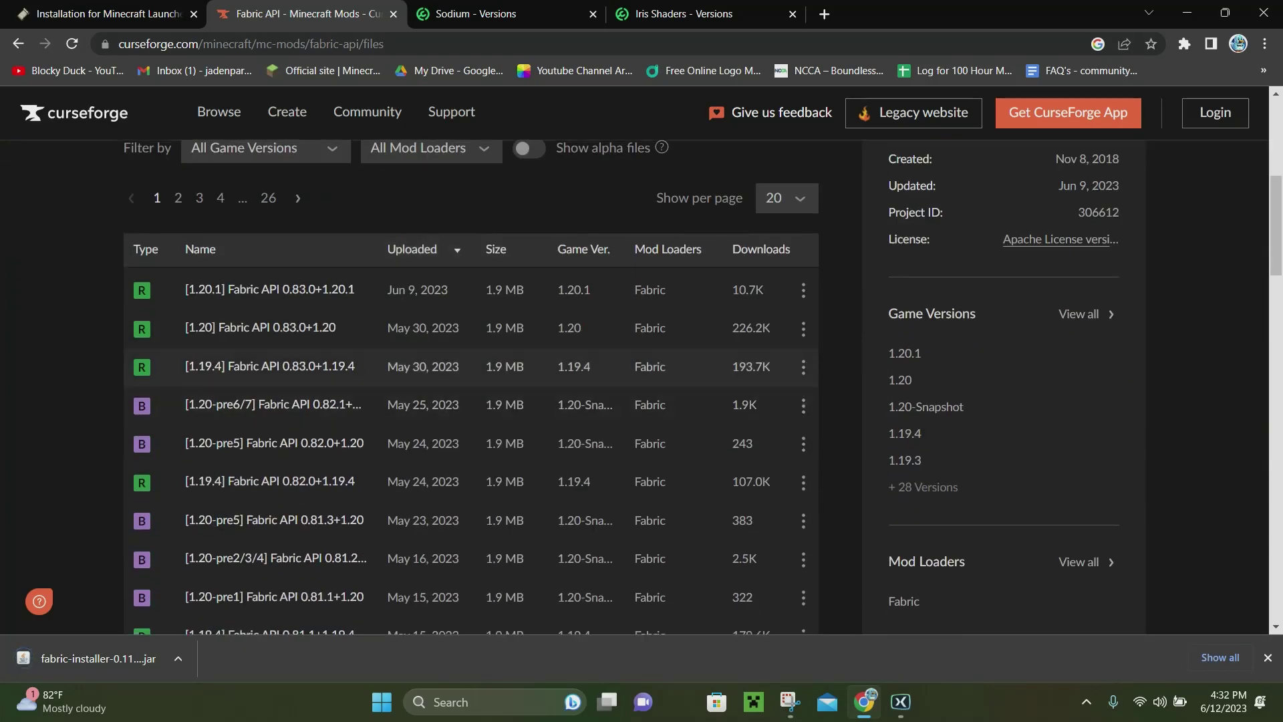
click(270, 289)
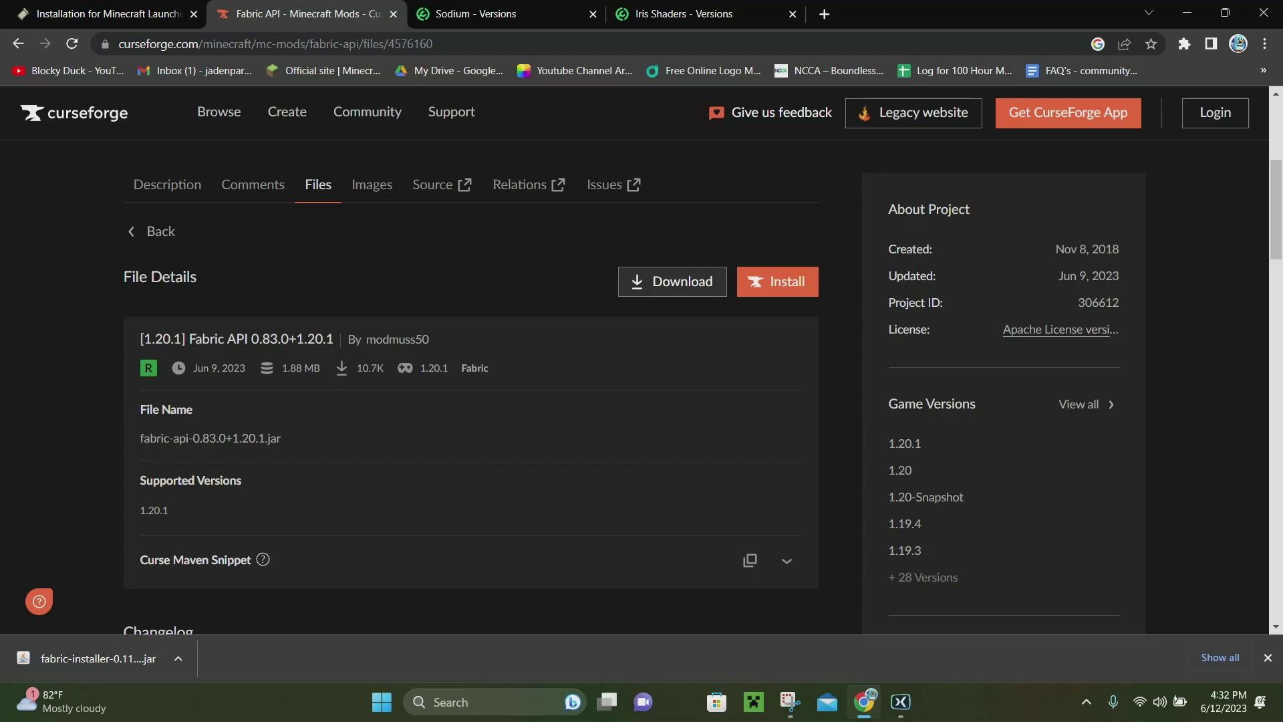
click(672, 281)
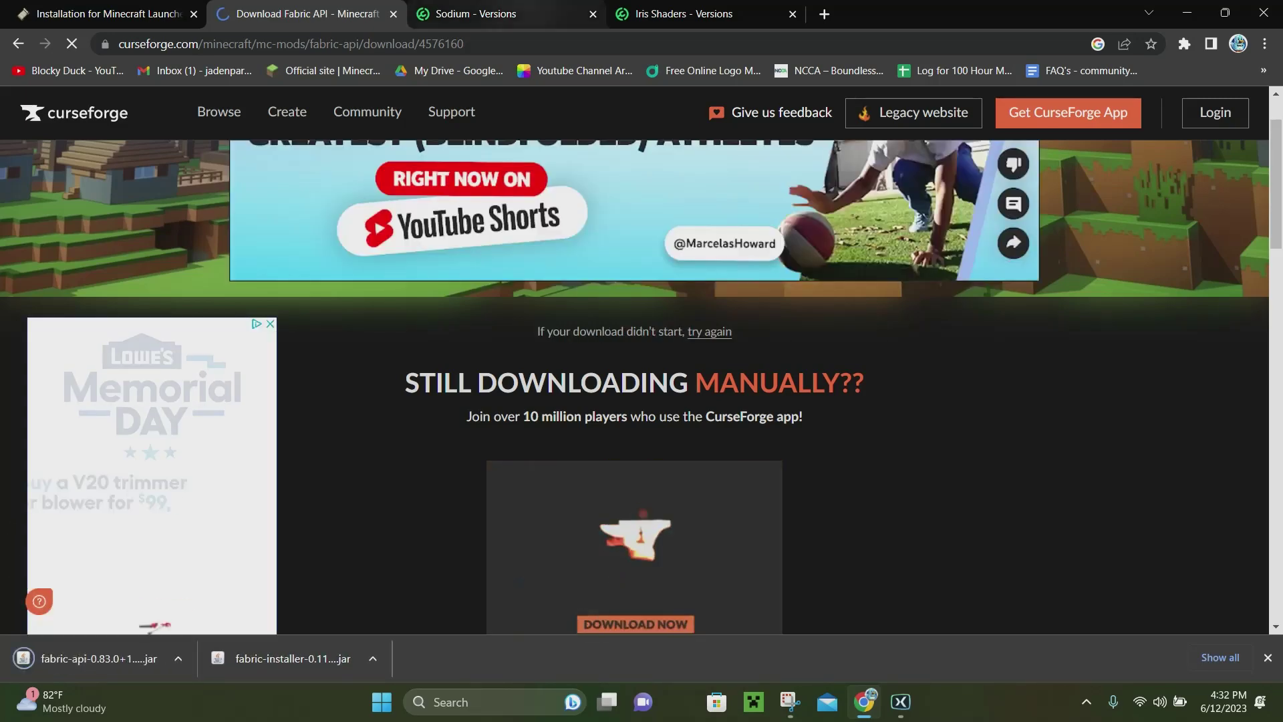
Step: Download Sodium 0.4.10 and Iris 1.6.4 for Minecraft 1.20.1 from their Modrinth version lists
key(ctrl+Tab)
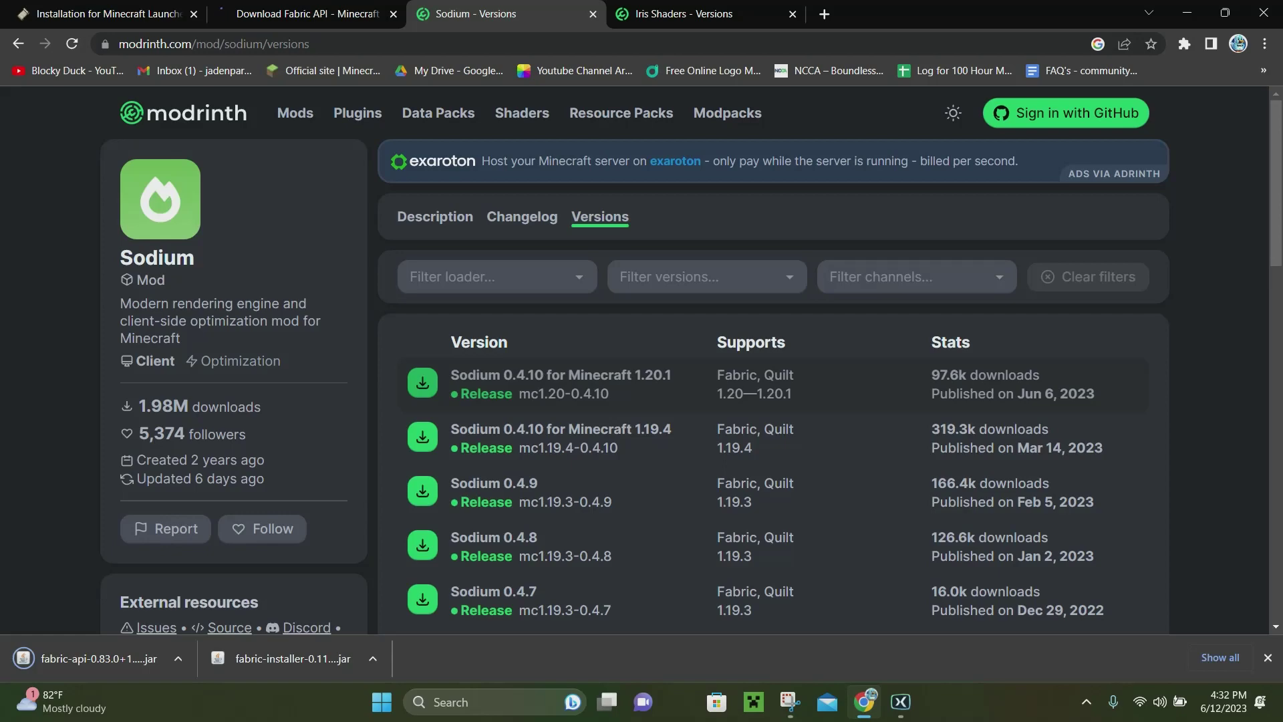
click(422, 382)
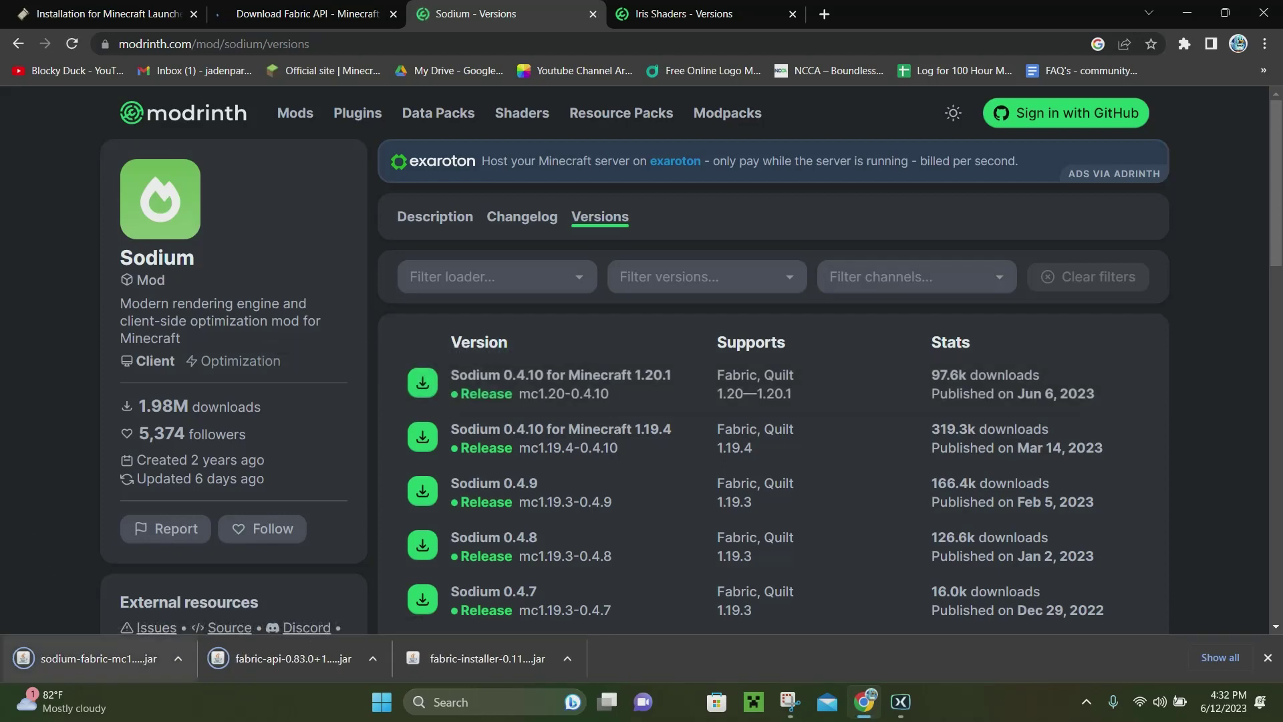
click(741, 14)
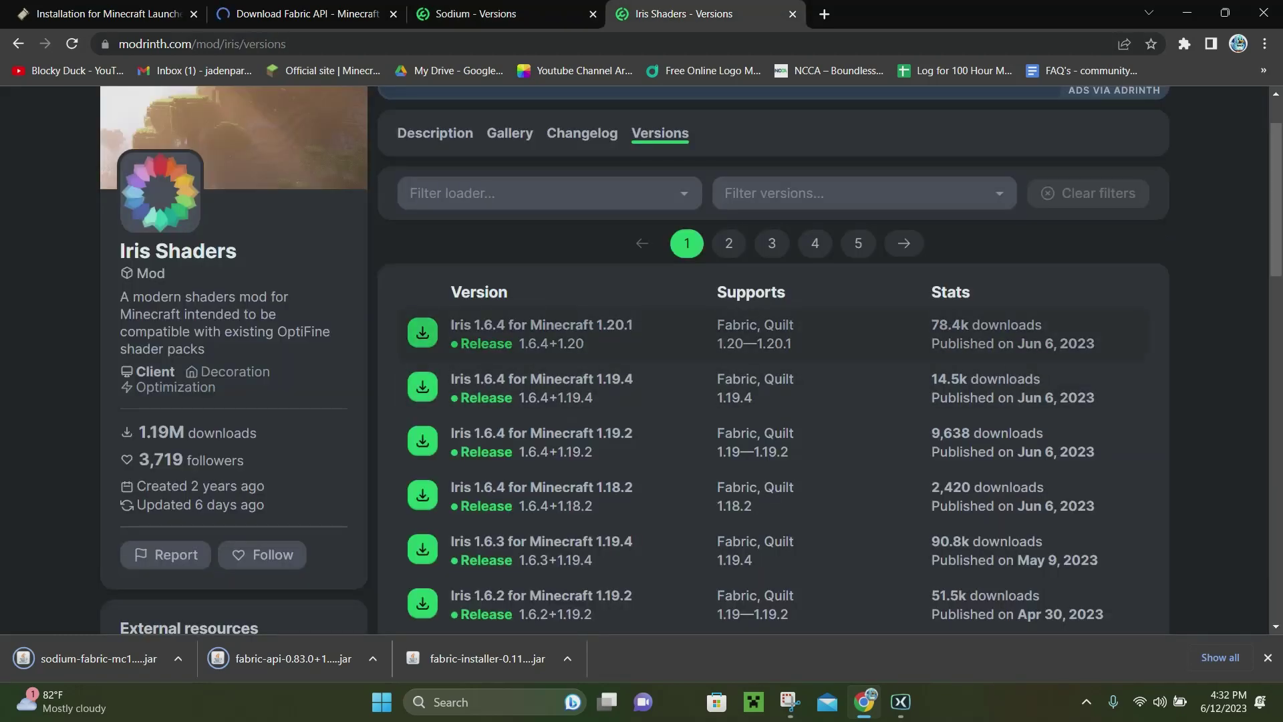
click(422, 333)
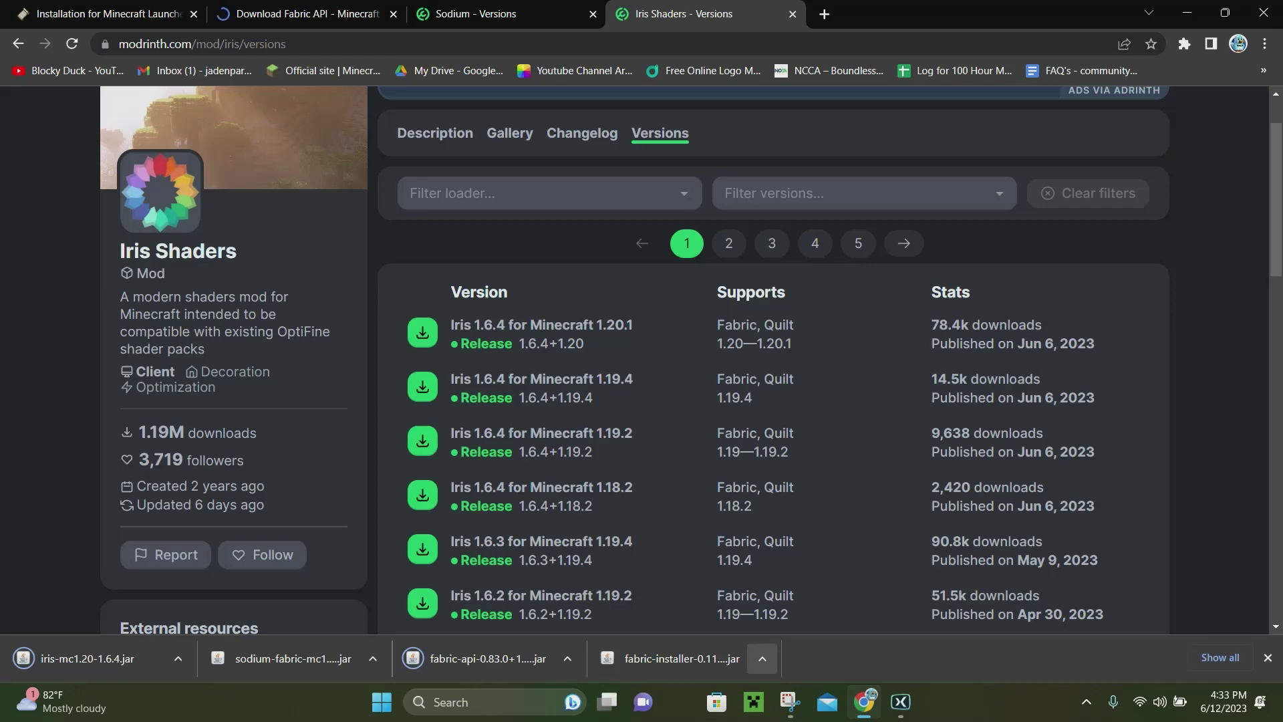
Step: Run the downloaded Fabric installer, install the client loader for Minecraft version 1.20.1, and close the installer
click(762, 658)
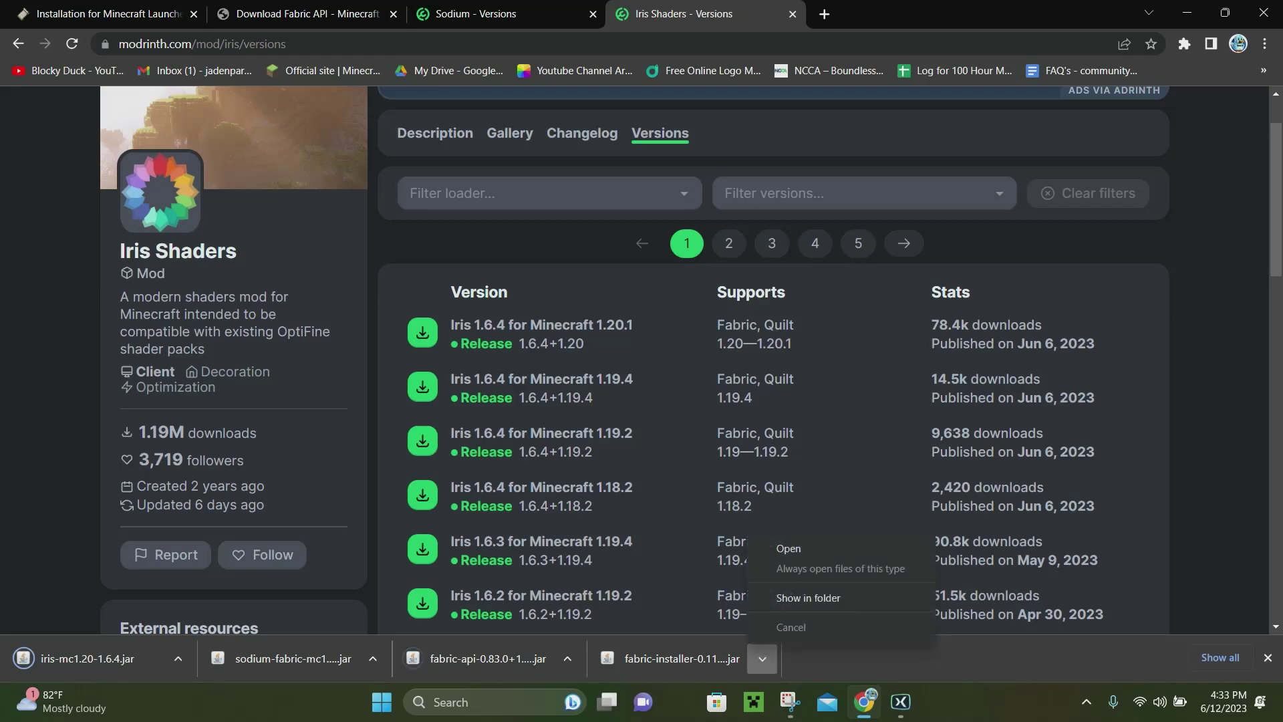
click(788, 548)
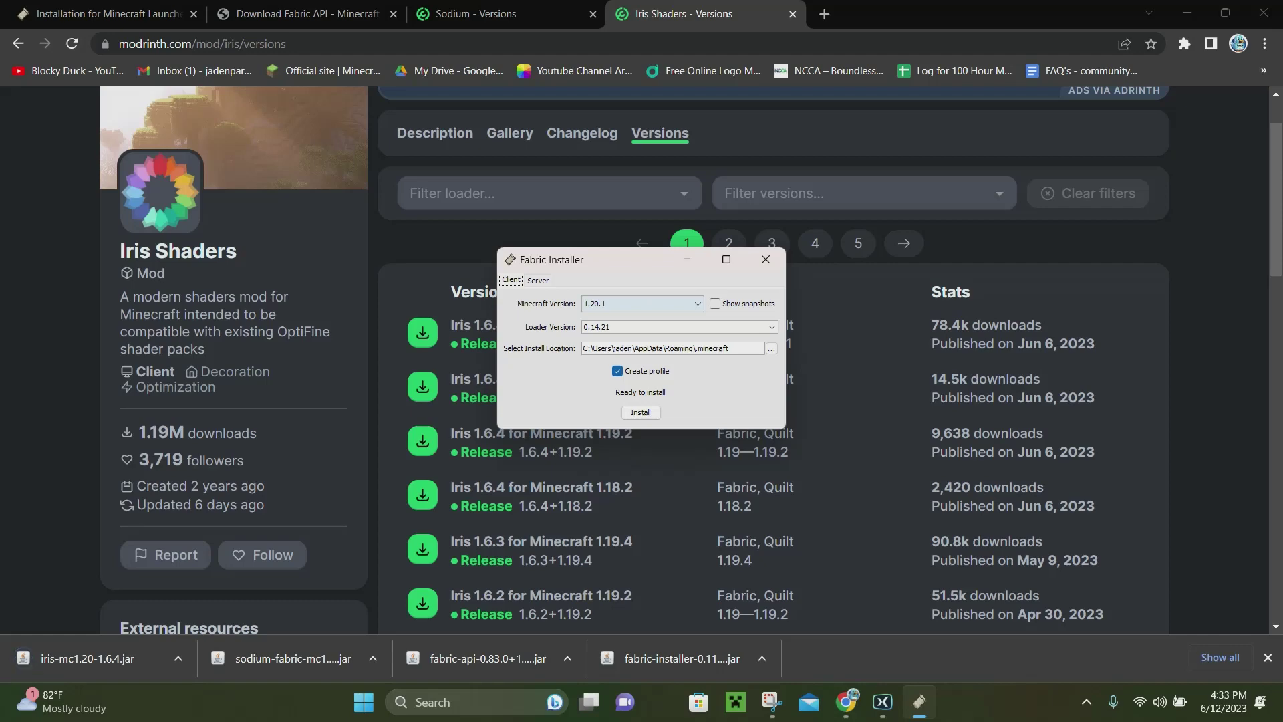
click(643, 304)
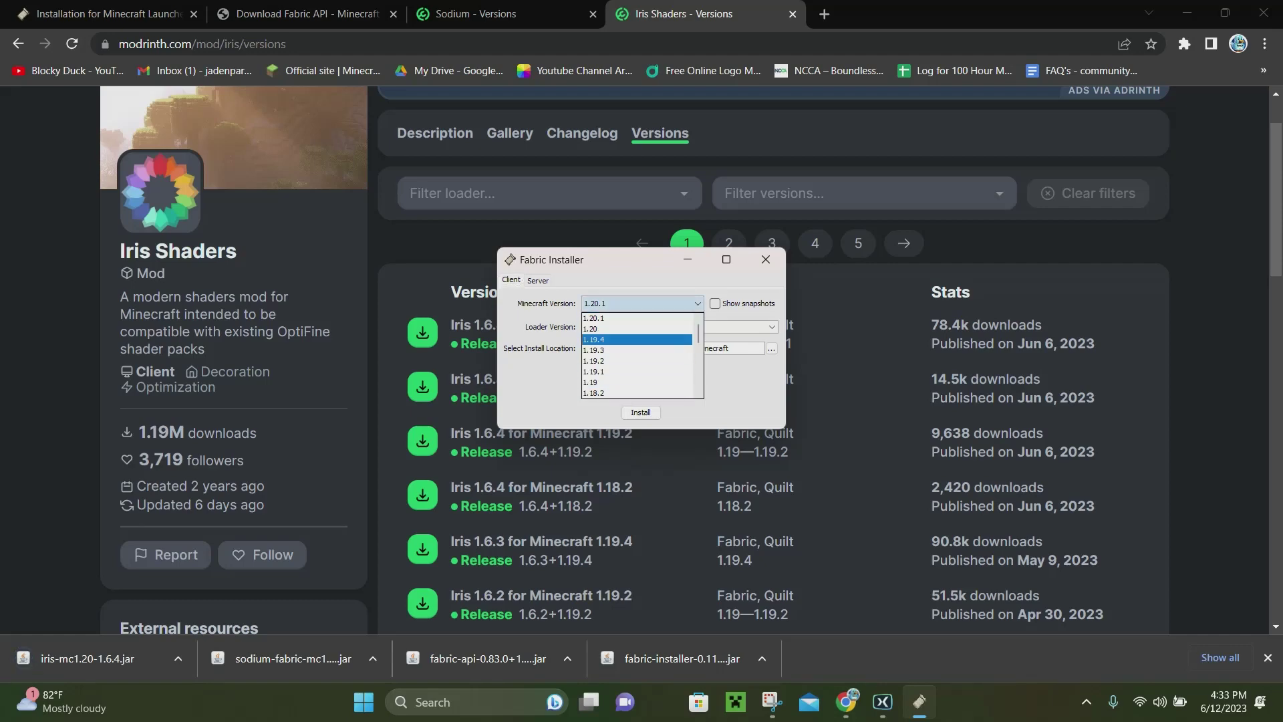
click(636, 318)
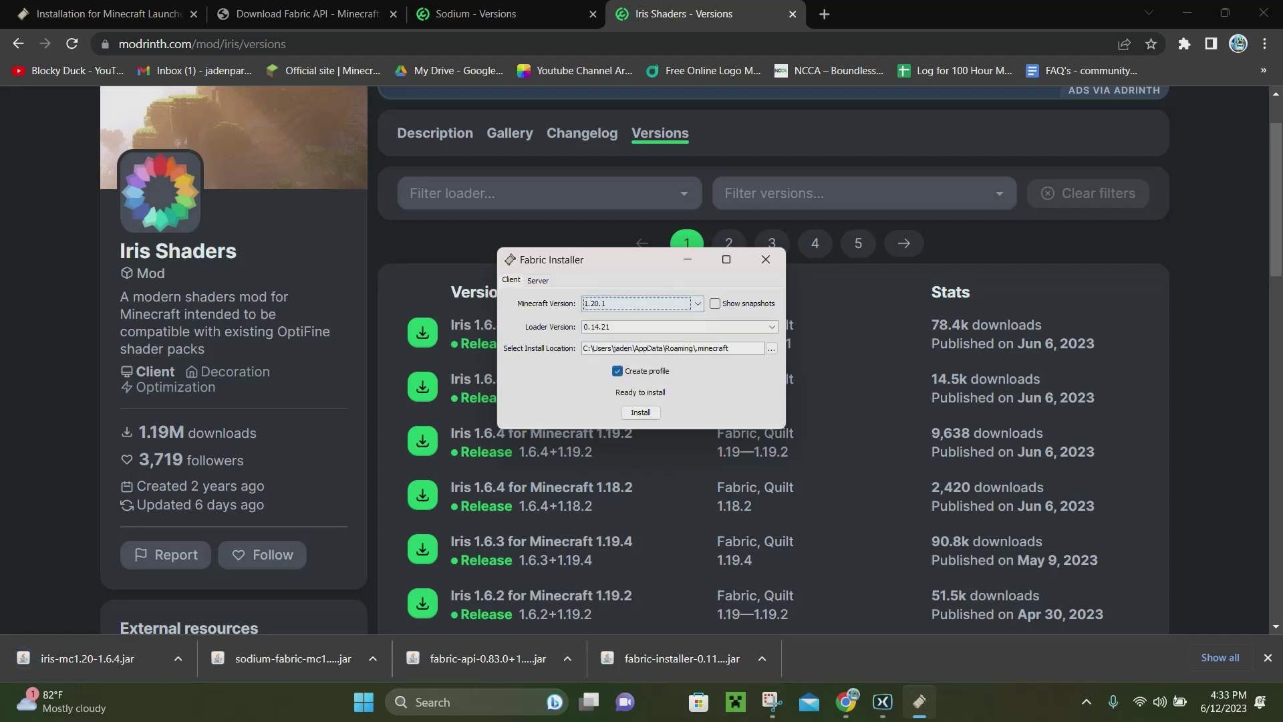
click(640, 412)
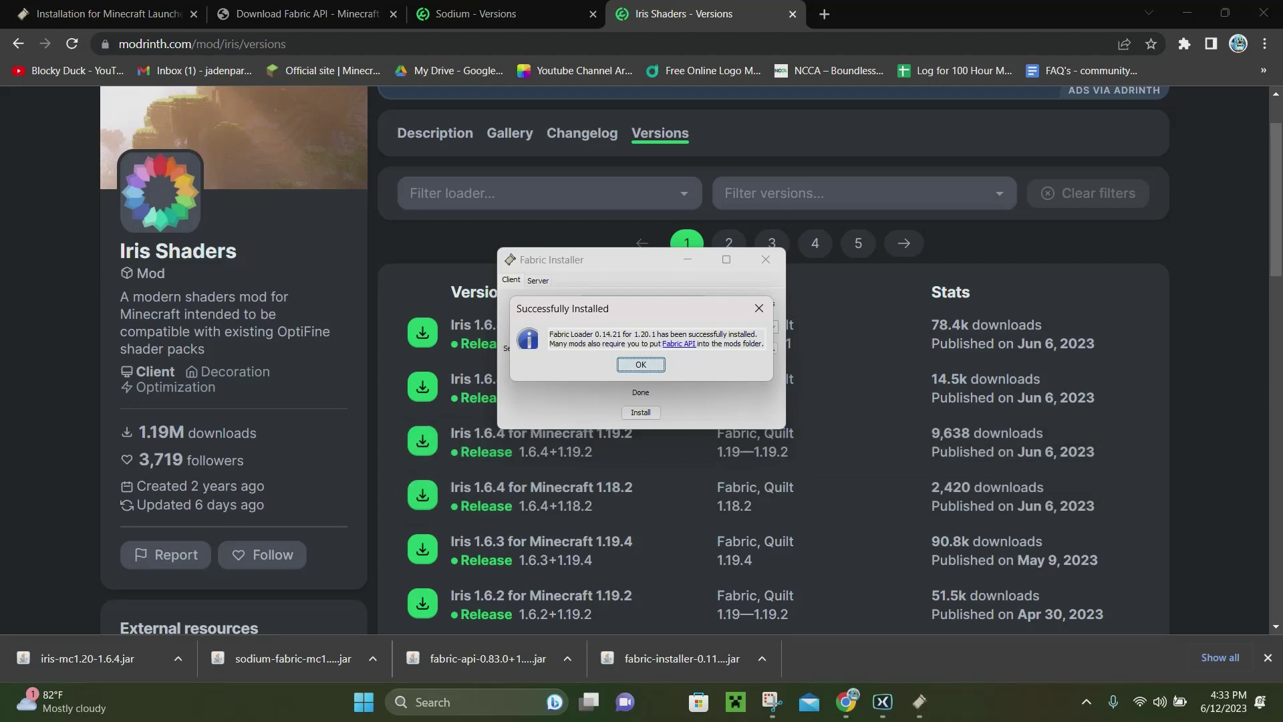
key(Return)
click(766, 259)
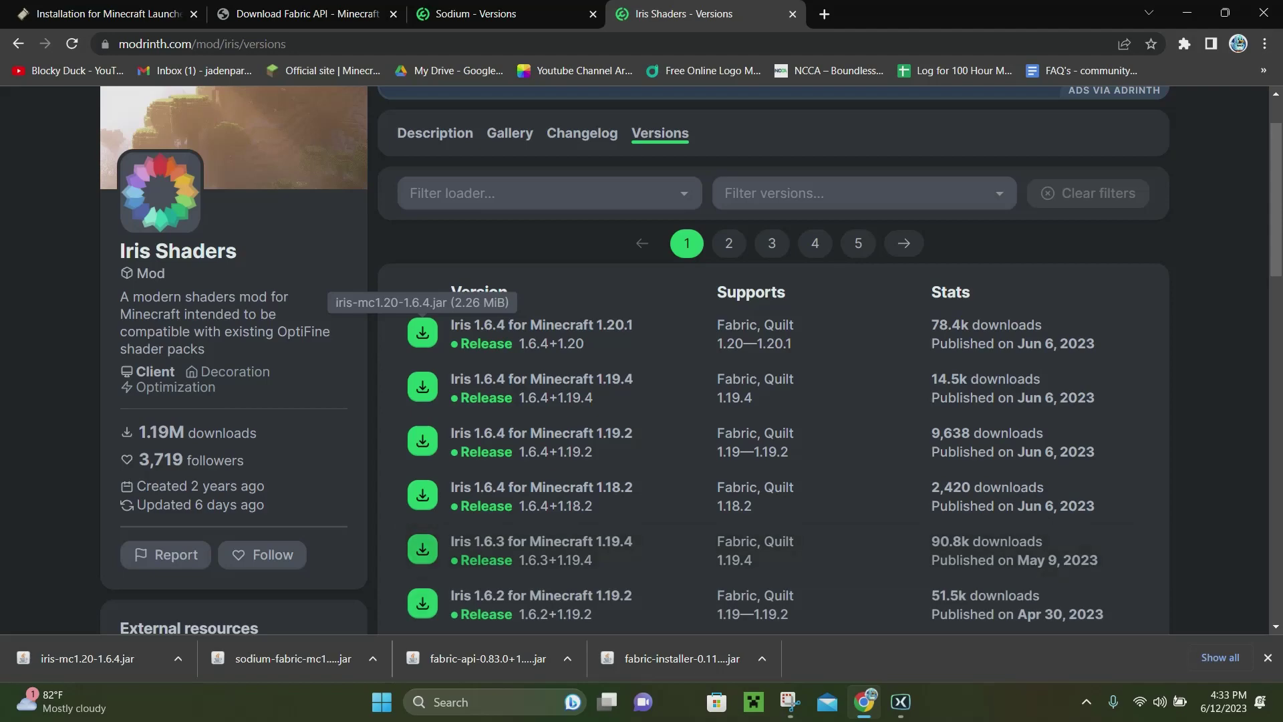
Step: Show the downloaded Fabric API jar in its folder, select the iris-mc1.20-1.6.4 file, and minimize the folder window
click(567, 658)
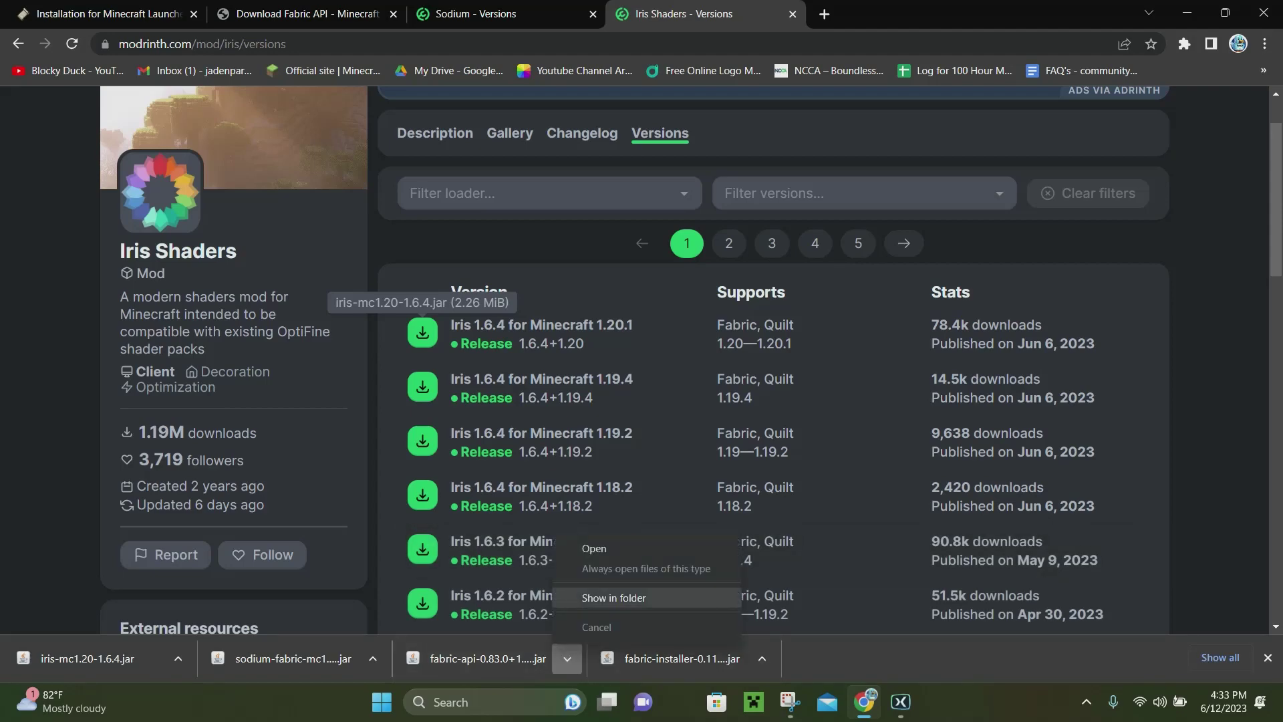
click(613, 597)
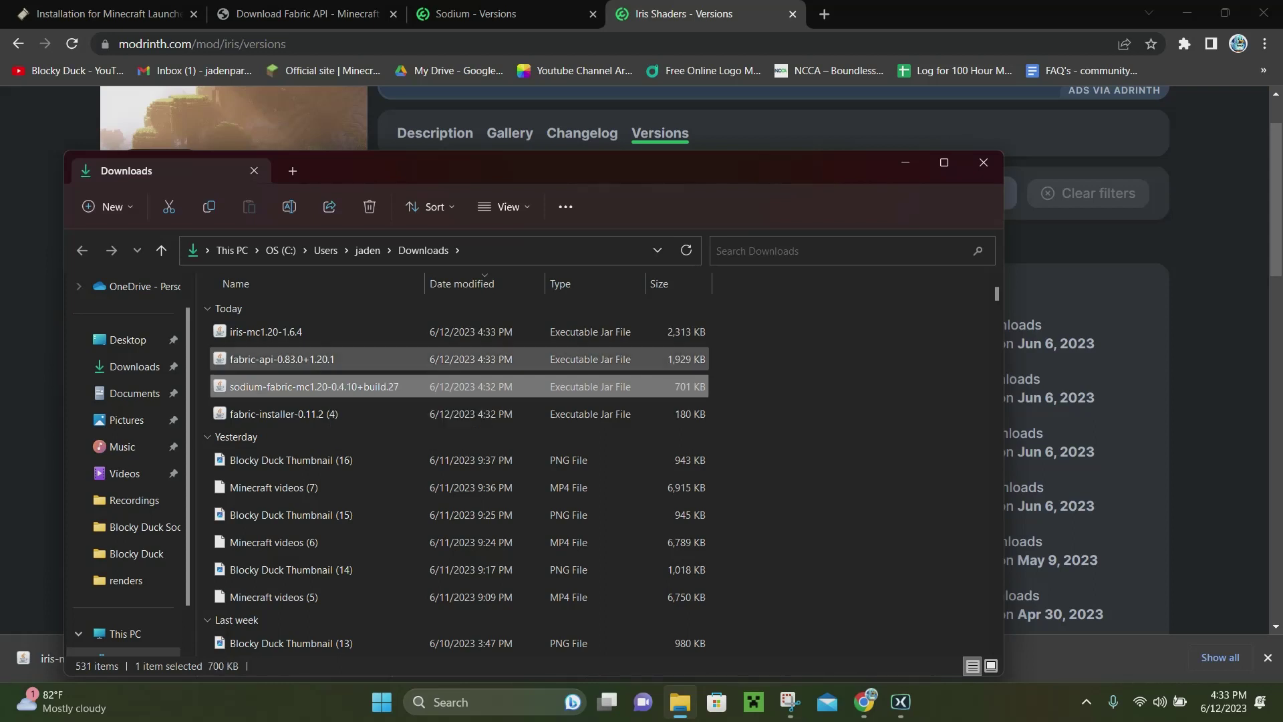
click(288, 332)
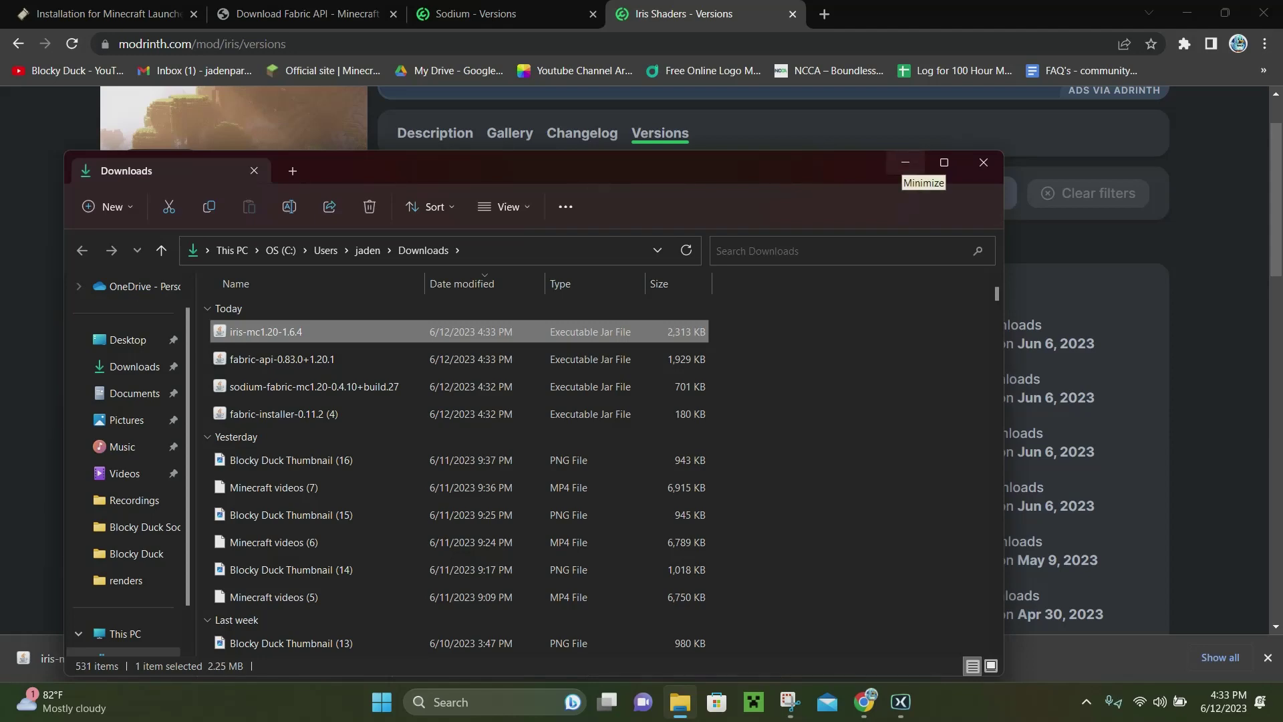
click(905, 162)
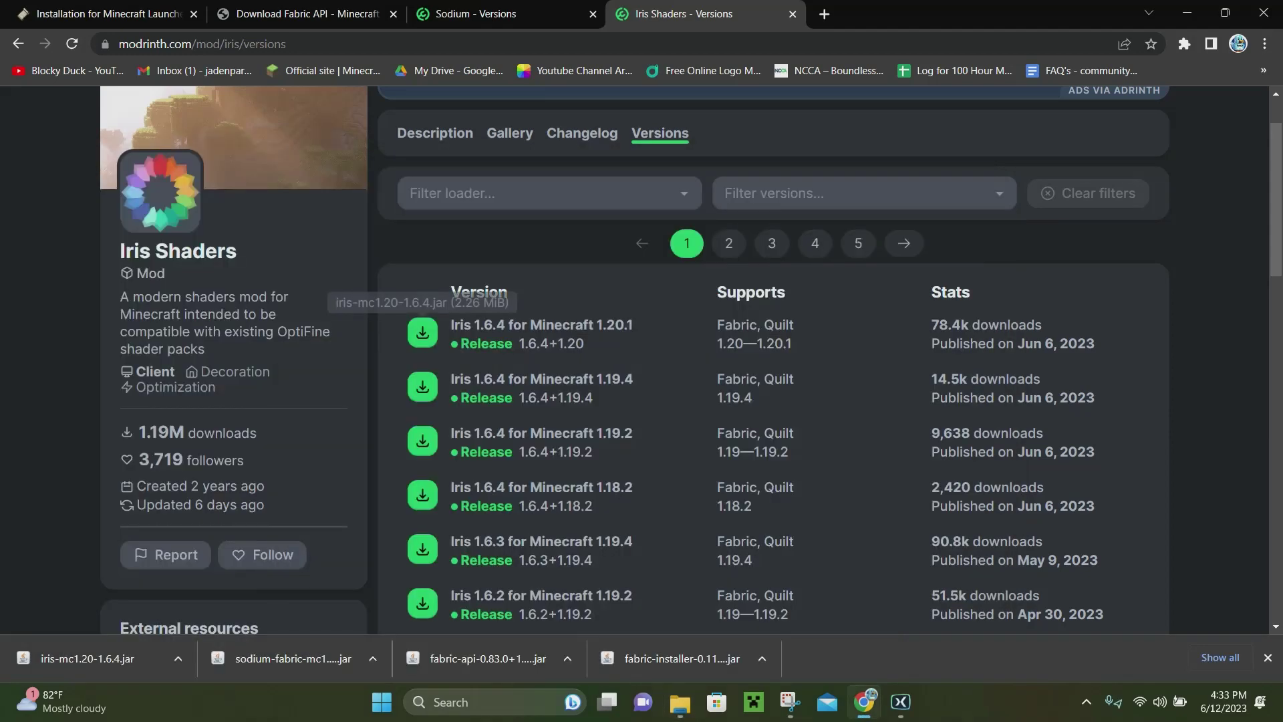
Step: Find the %appdata% folder through the Windows search and open the mods folder inside .minecraft
click(468, 701)
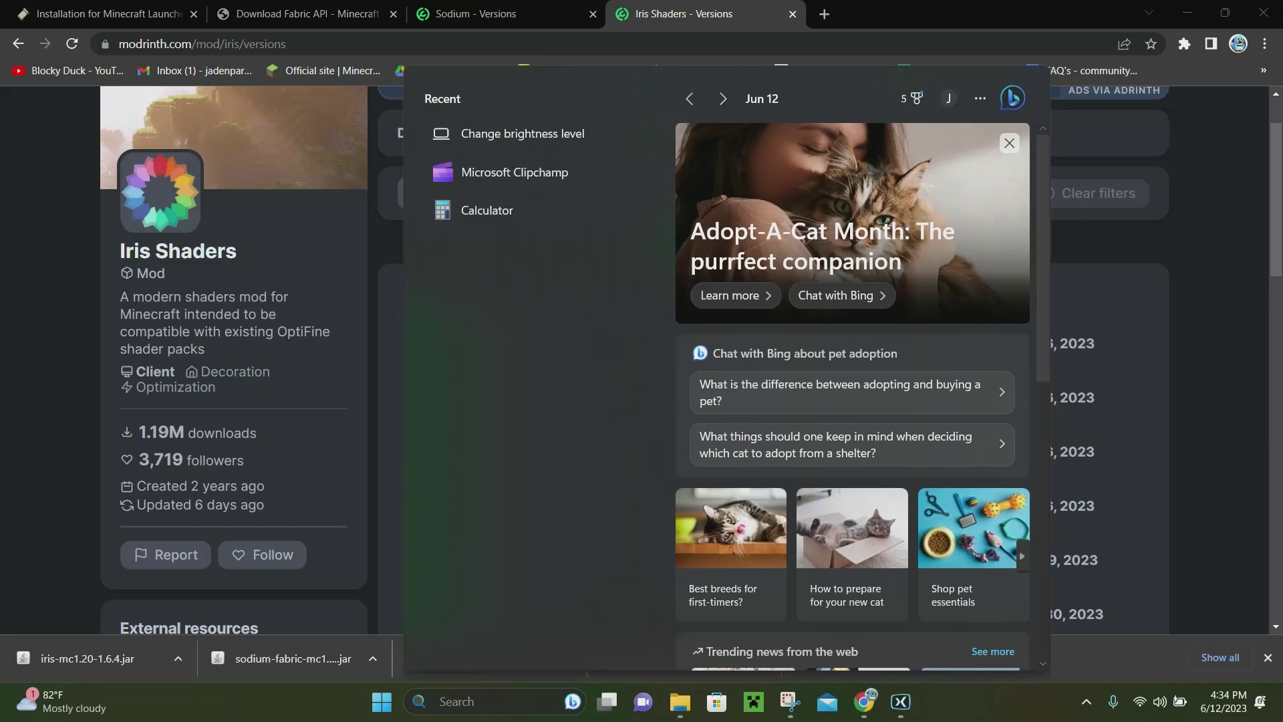
text(%appdata%)
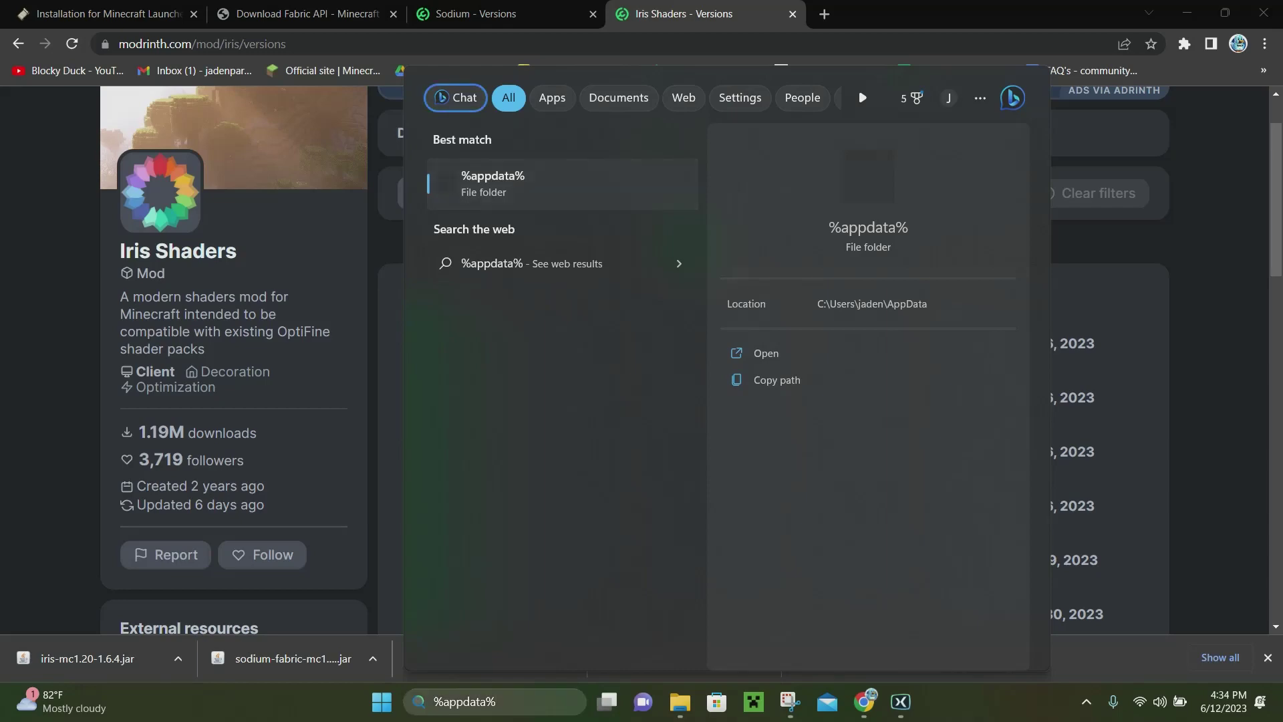
key(Return)
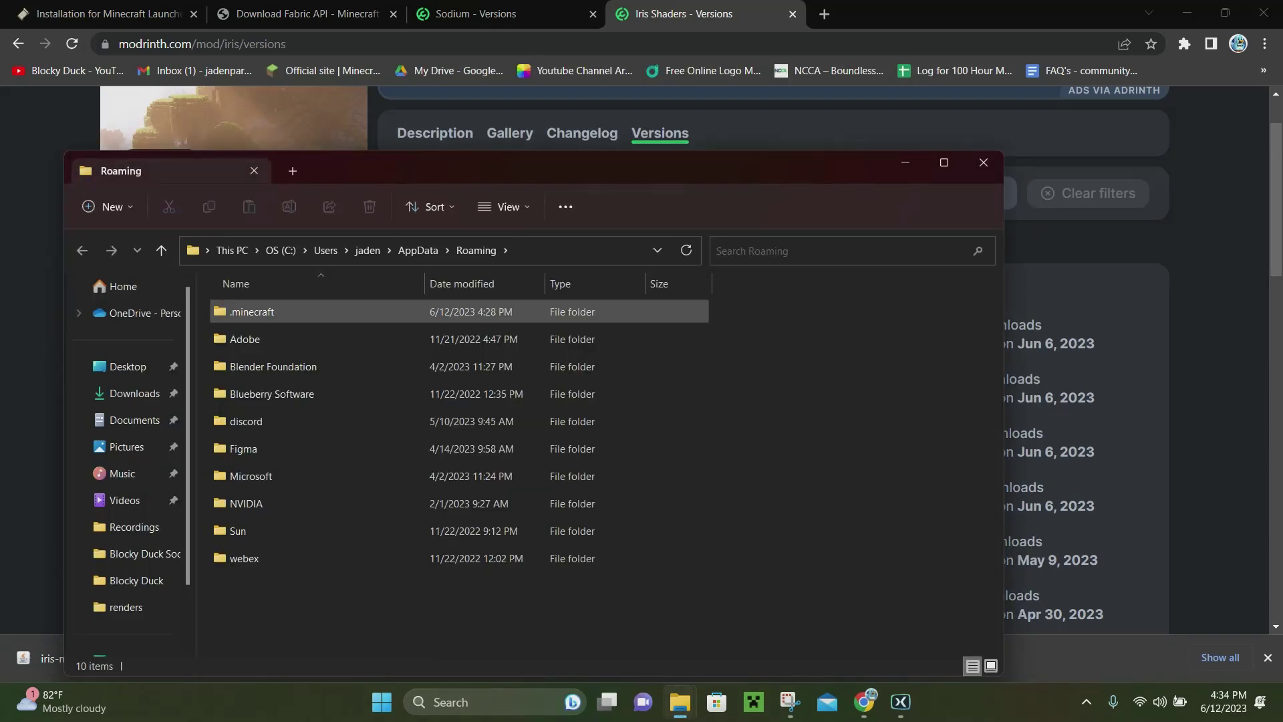
double_click(251, 312)
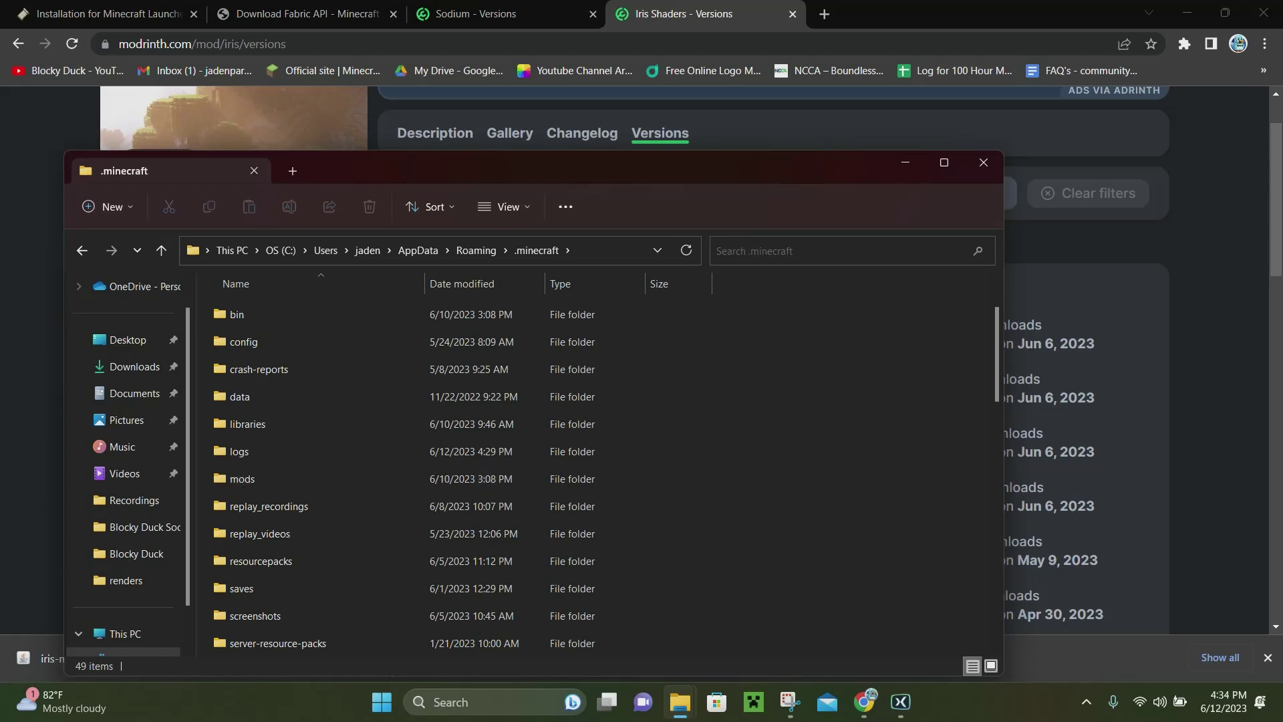
right_click(795, 444)
mouse_move(895, 334)
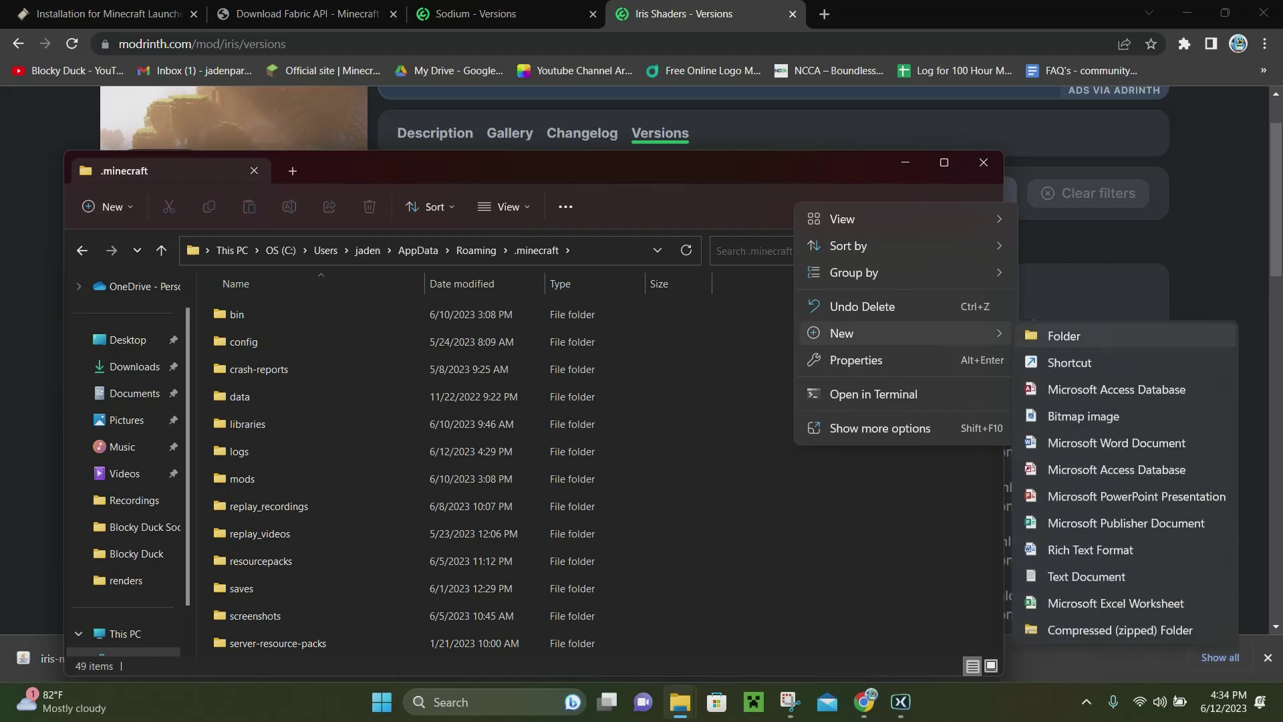
click(427, 478)
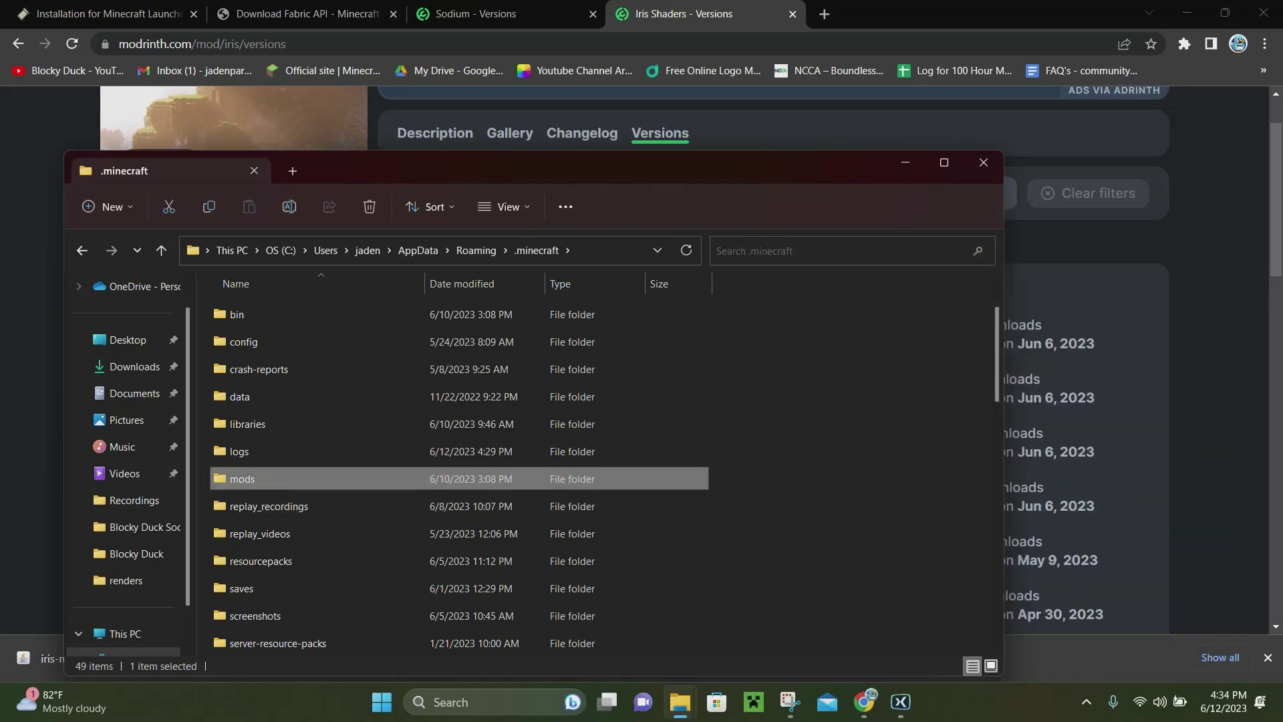
double_click(243, 478)
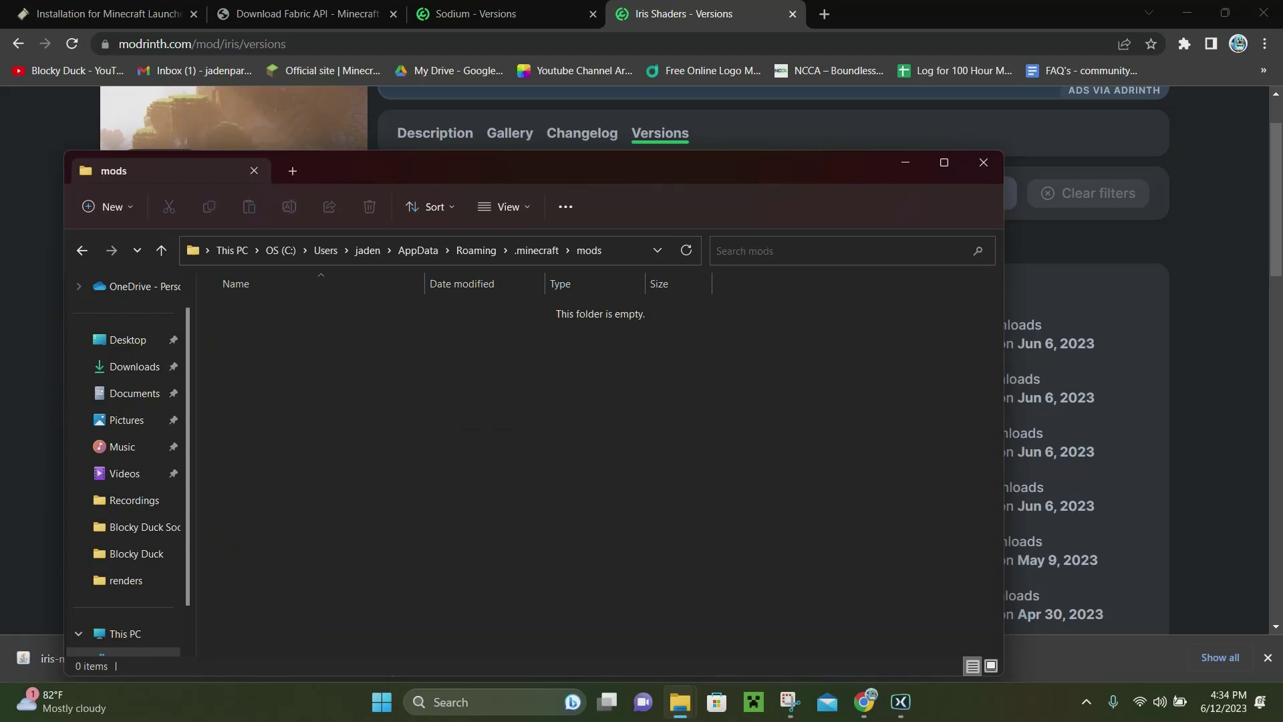
Step: Move the Iris, Fabric API and Sodium jars from Downloads into the .minecraft mods folder, and close both folder windows
drag(661, 165, 932, 168)
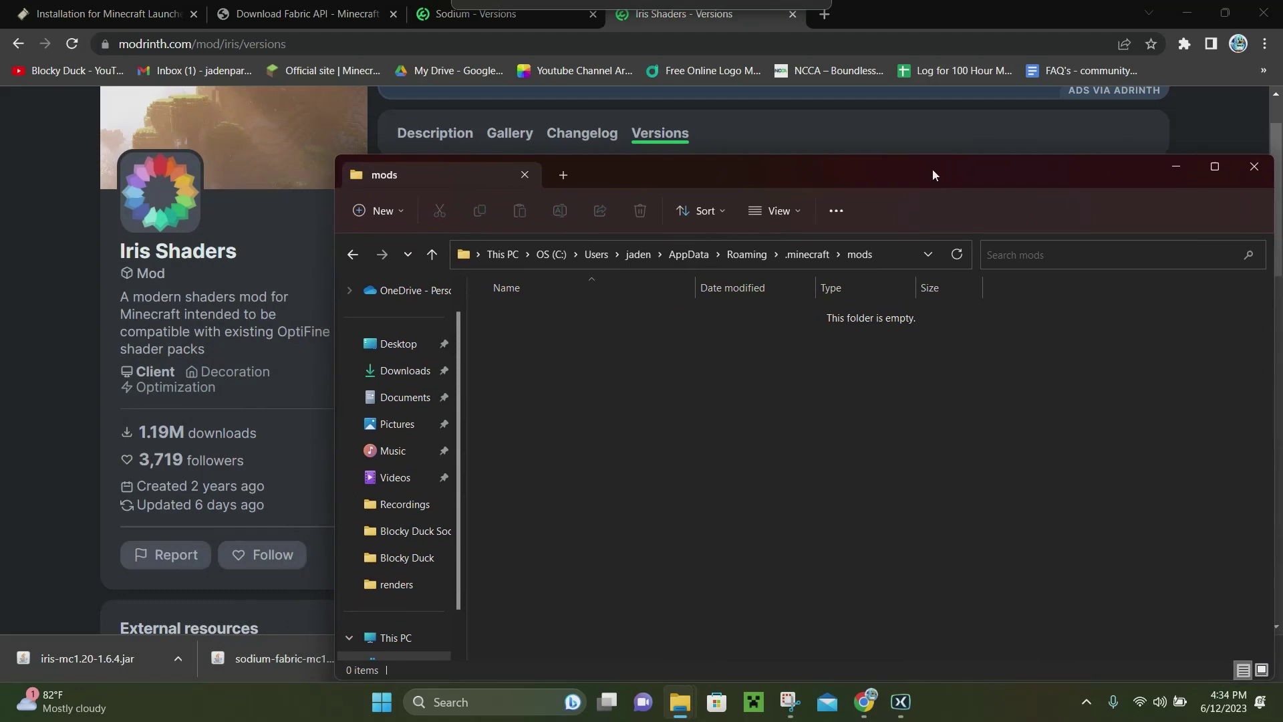
mouse_move(679, 701)
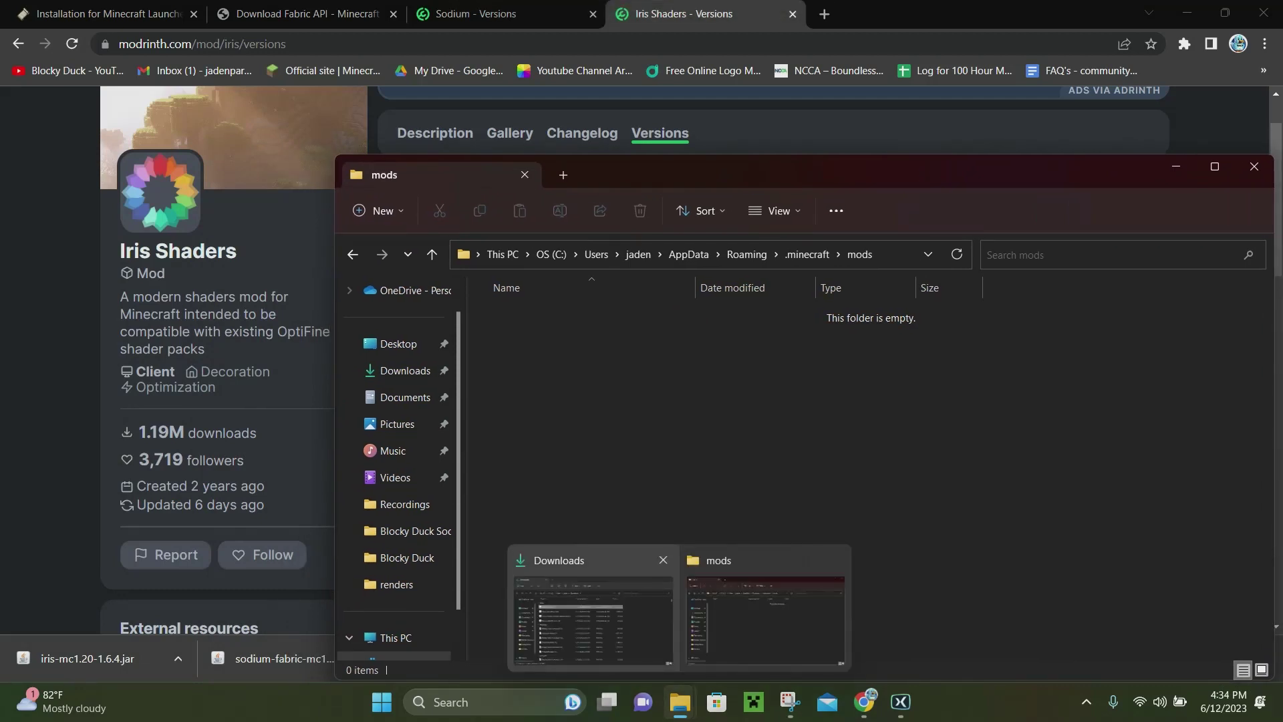
click(588, 535)
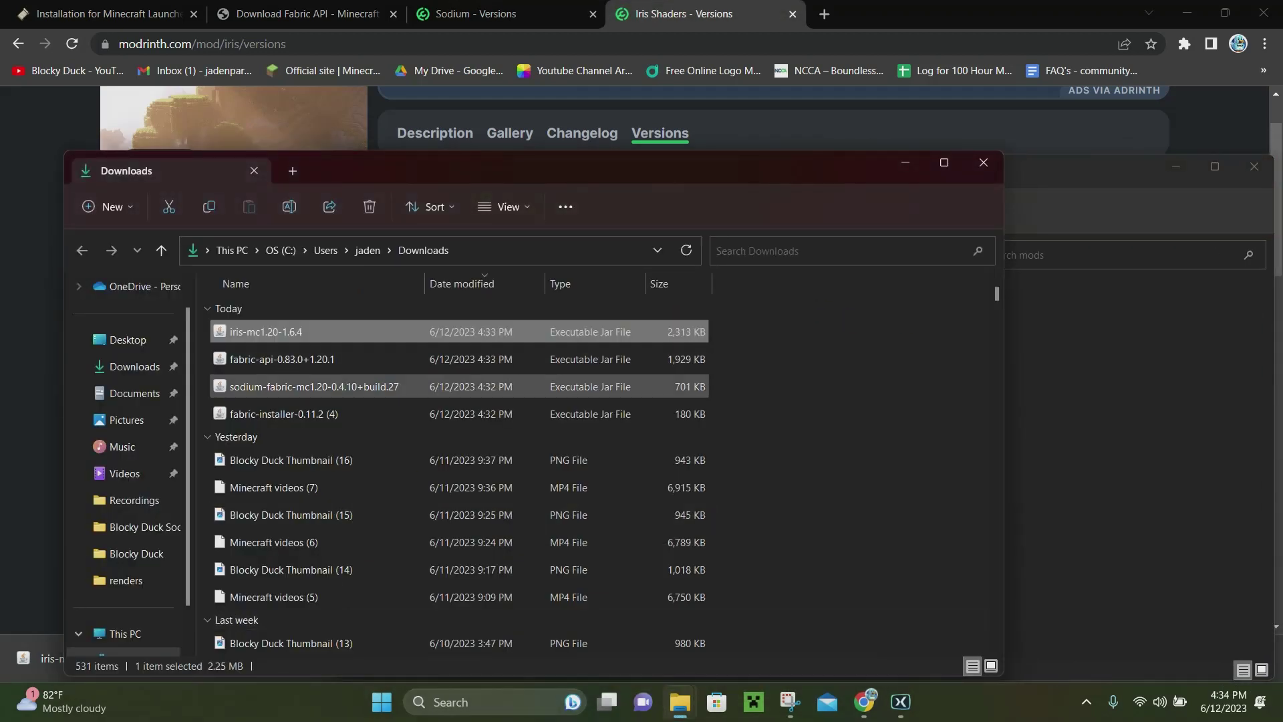
shift+click(314, 386)
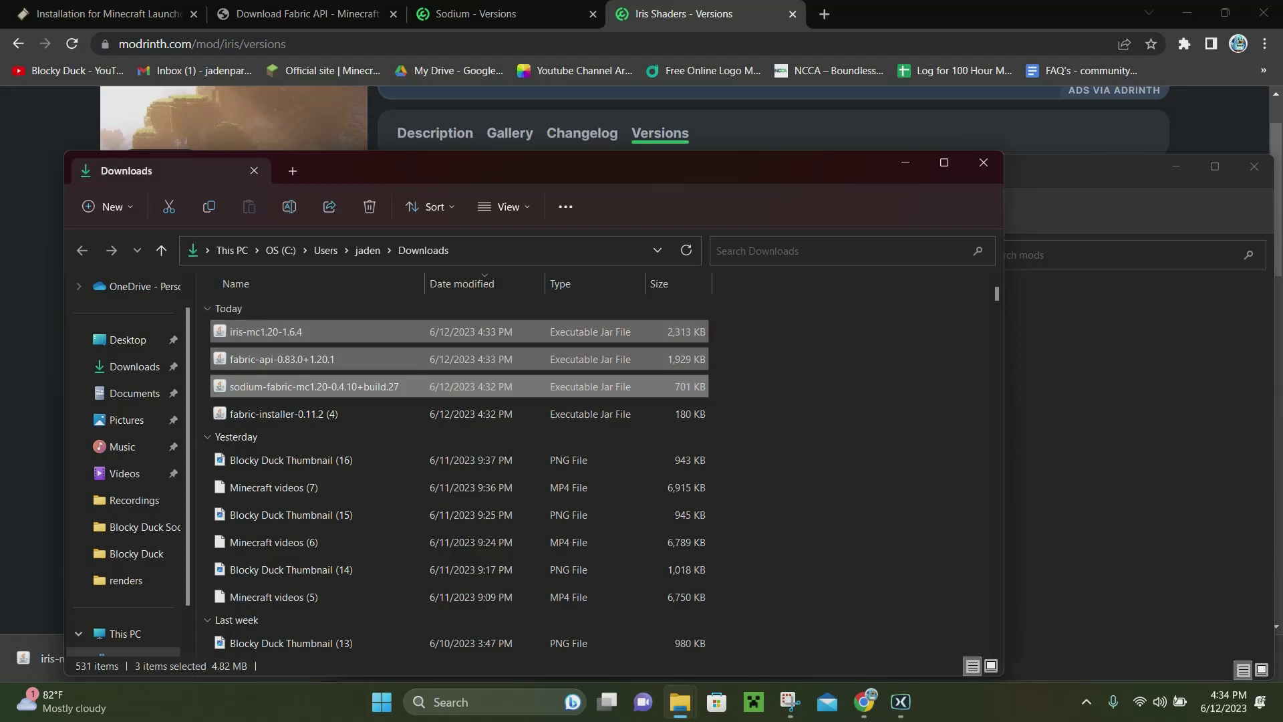
drag(281, 331, 1100, 361)
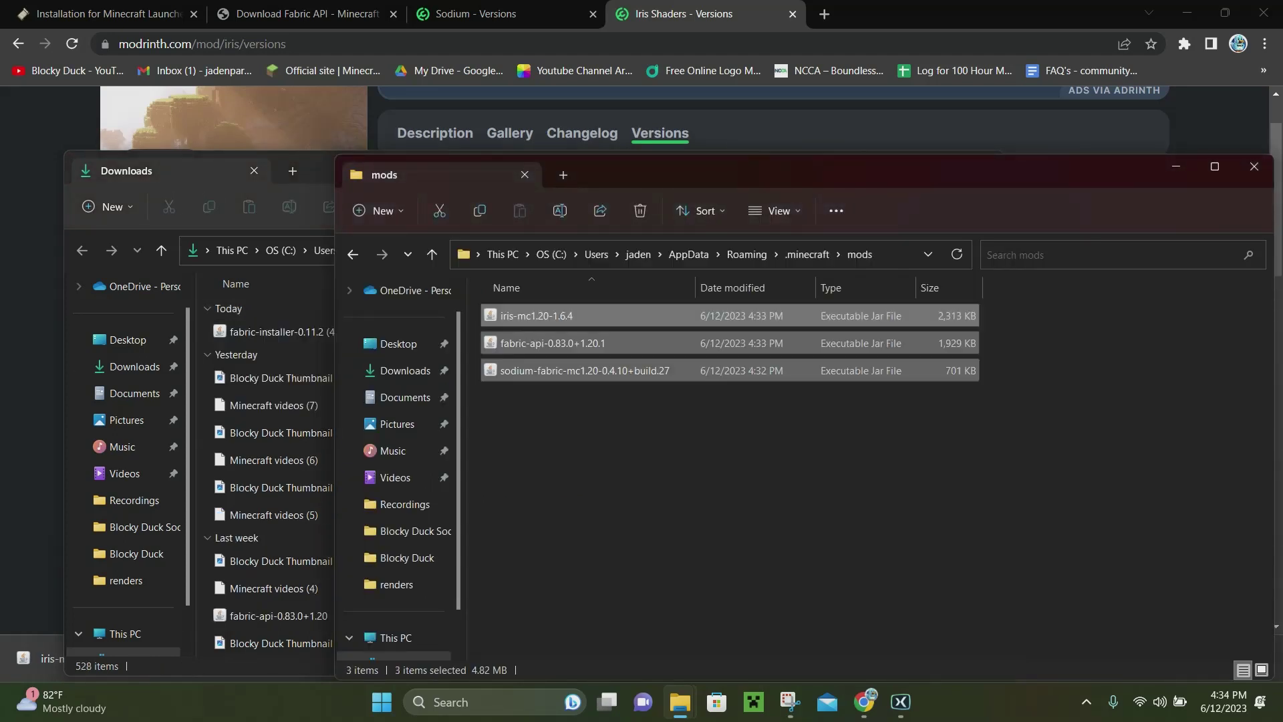
click(1100, 401)
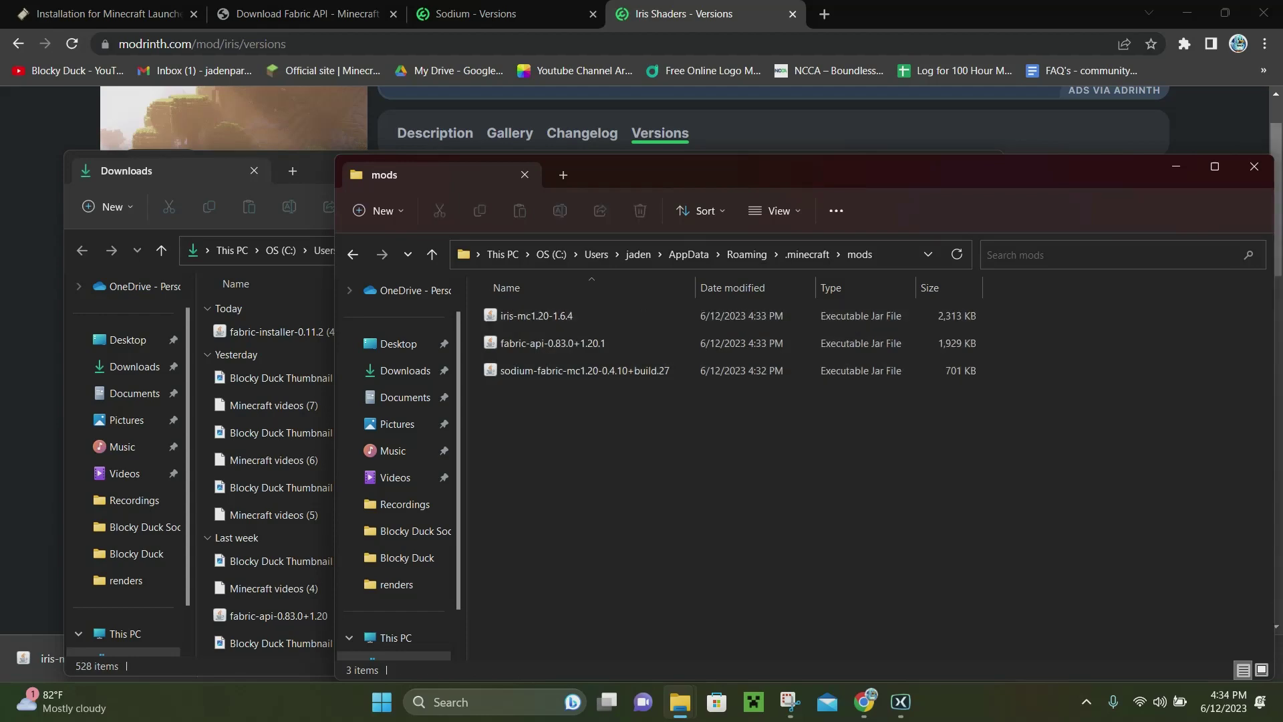
click(1254, 166)
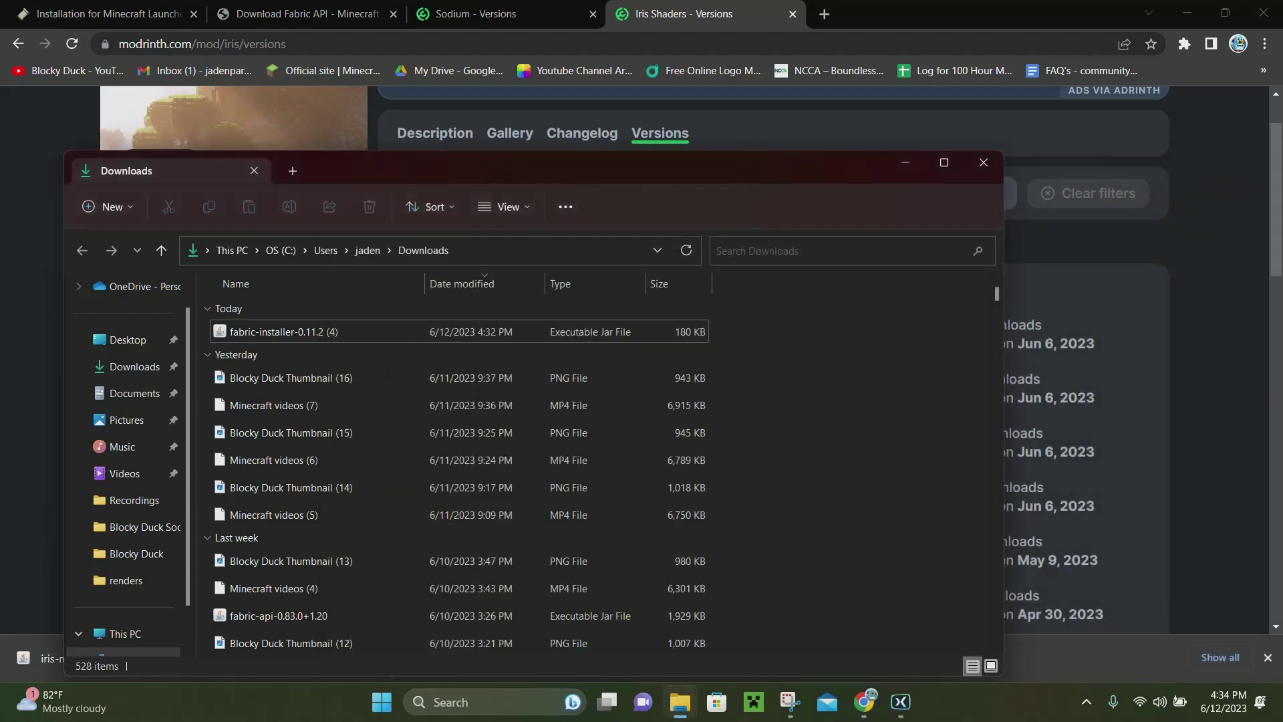
click(984, 163)
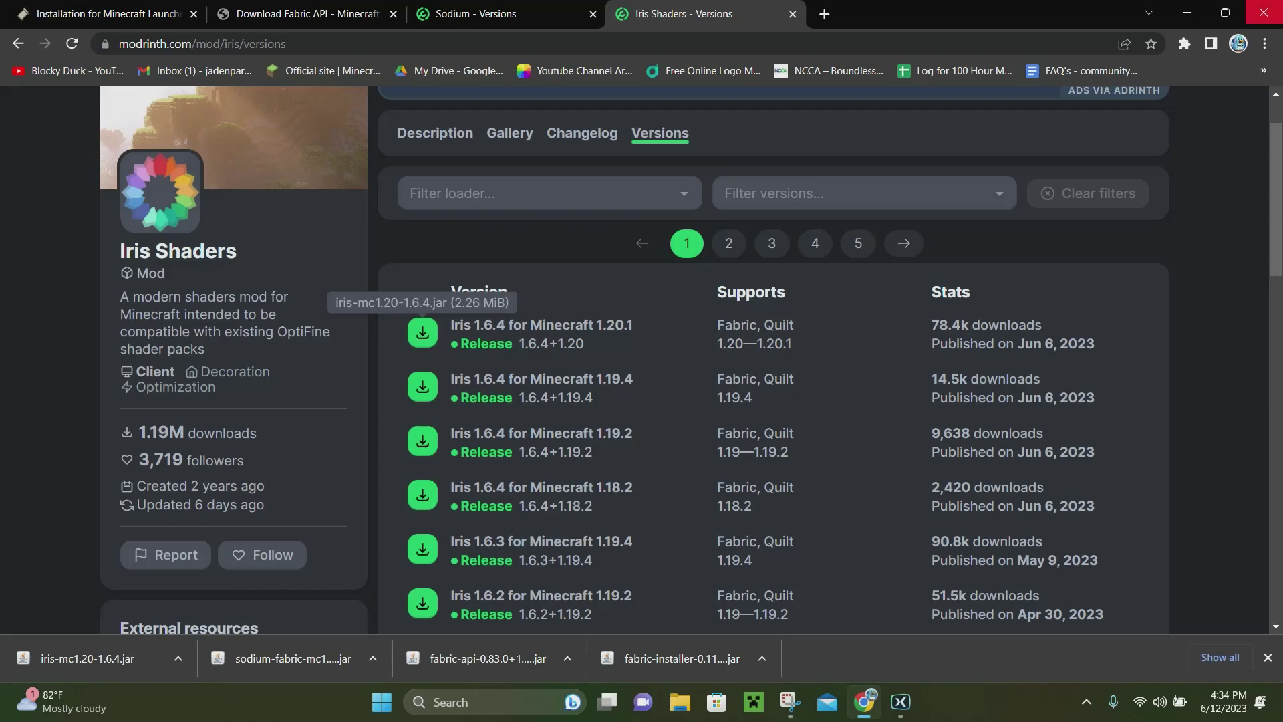
Step: Close the browser, open the Minecraft Launcher and select the fabric-loader-1.20.1 installation
click(1262, 13)
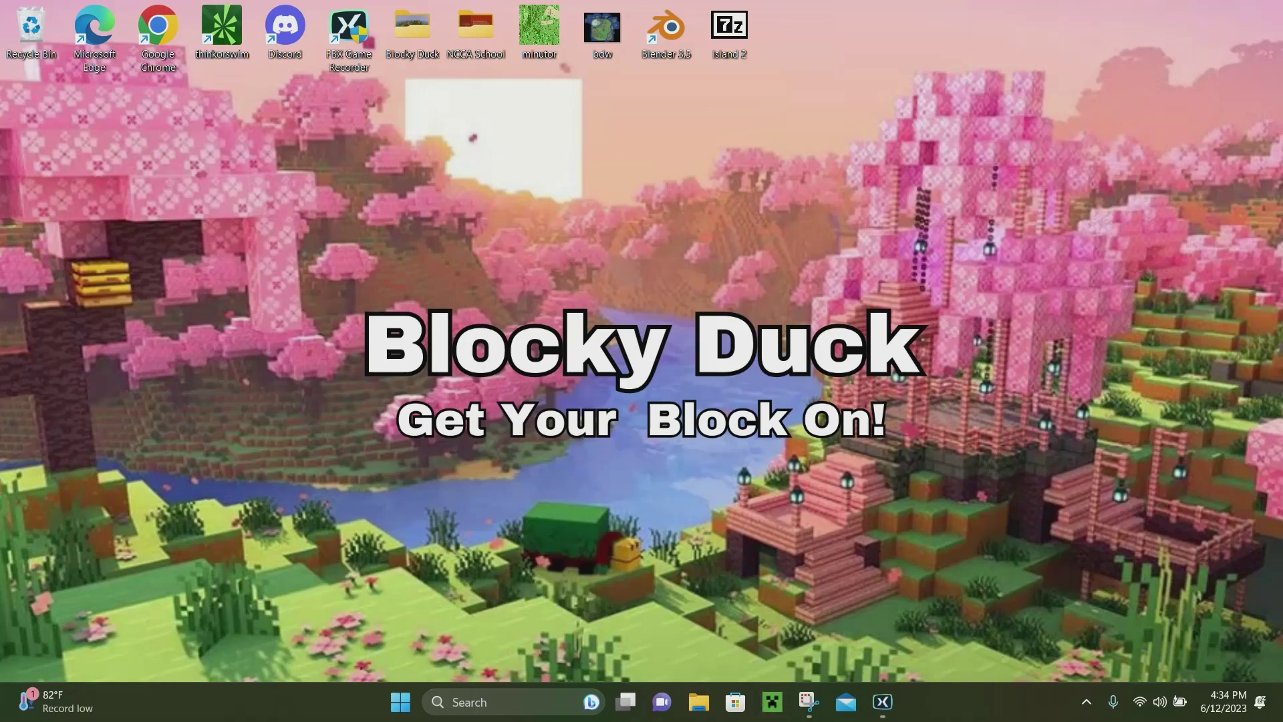
click(772, 702)
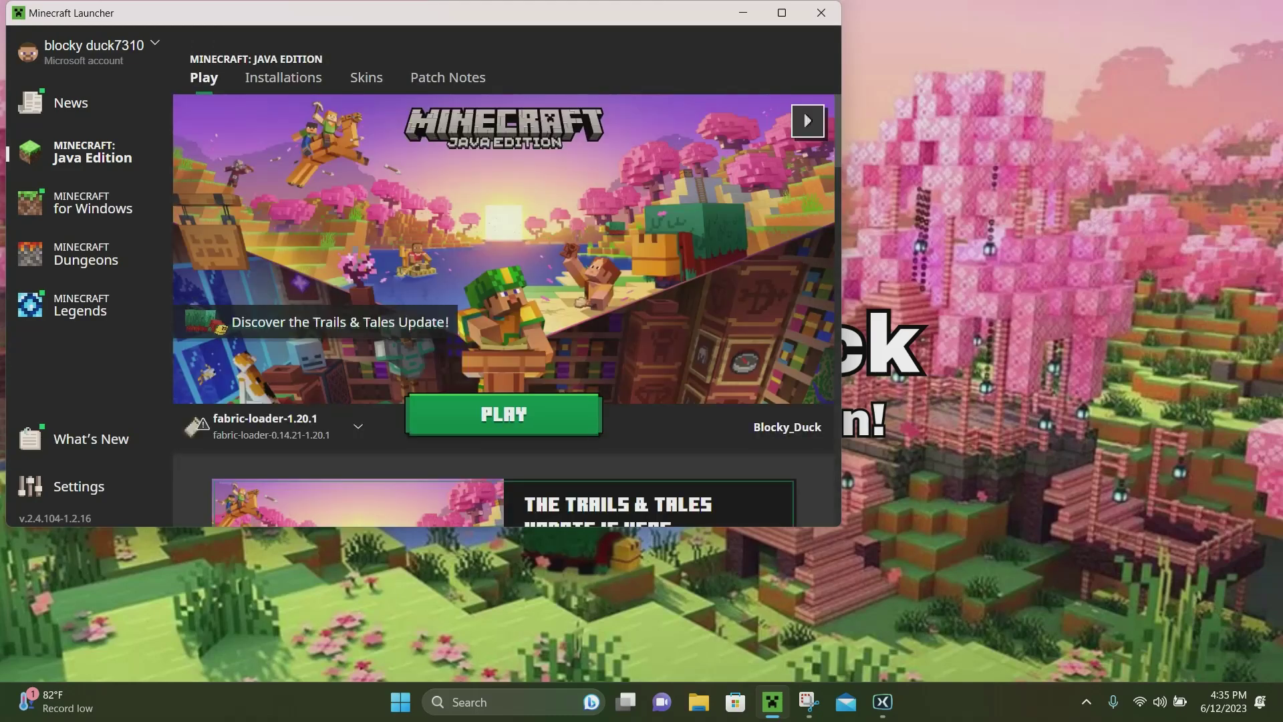
mouse_move(267, 426)
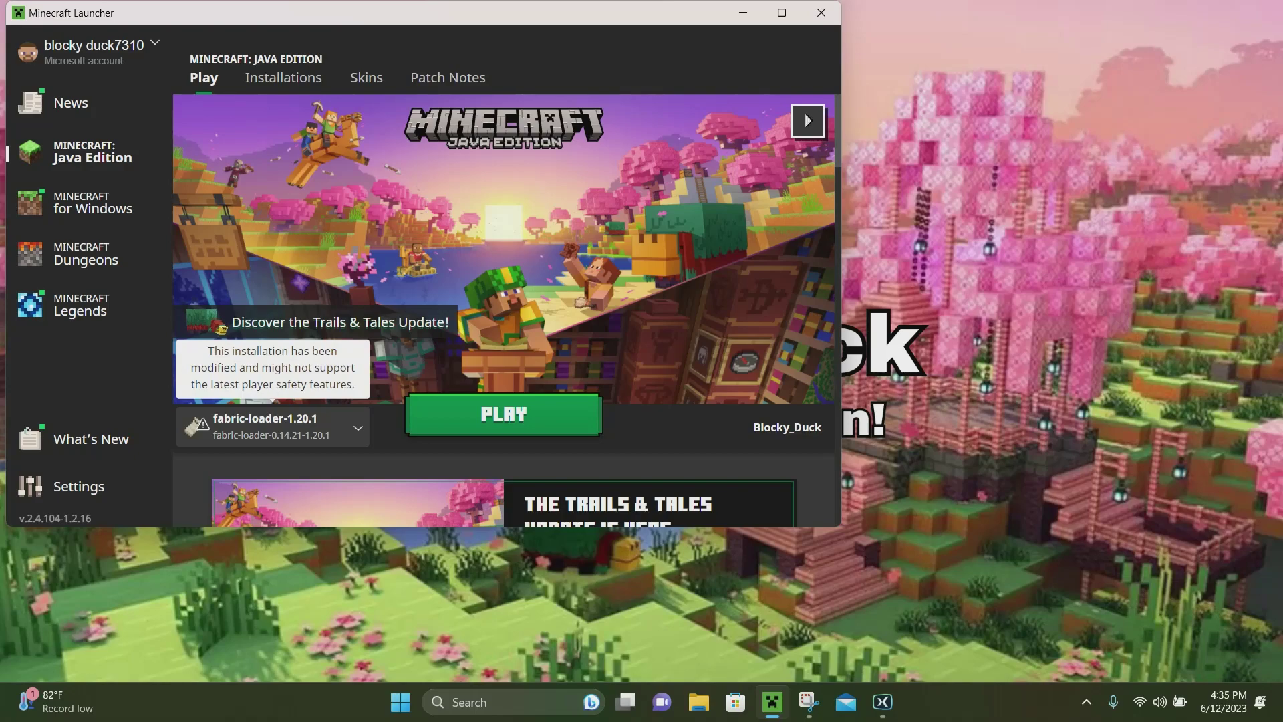
click(273, 427)
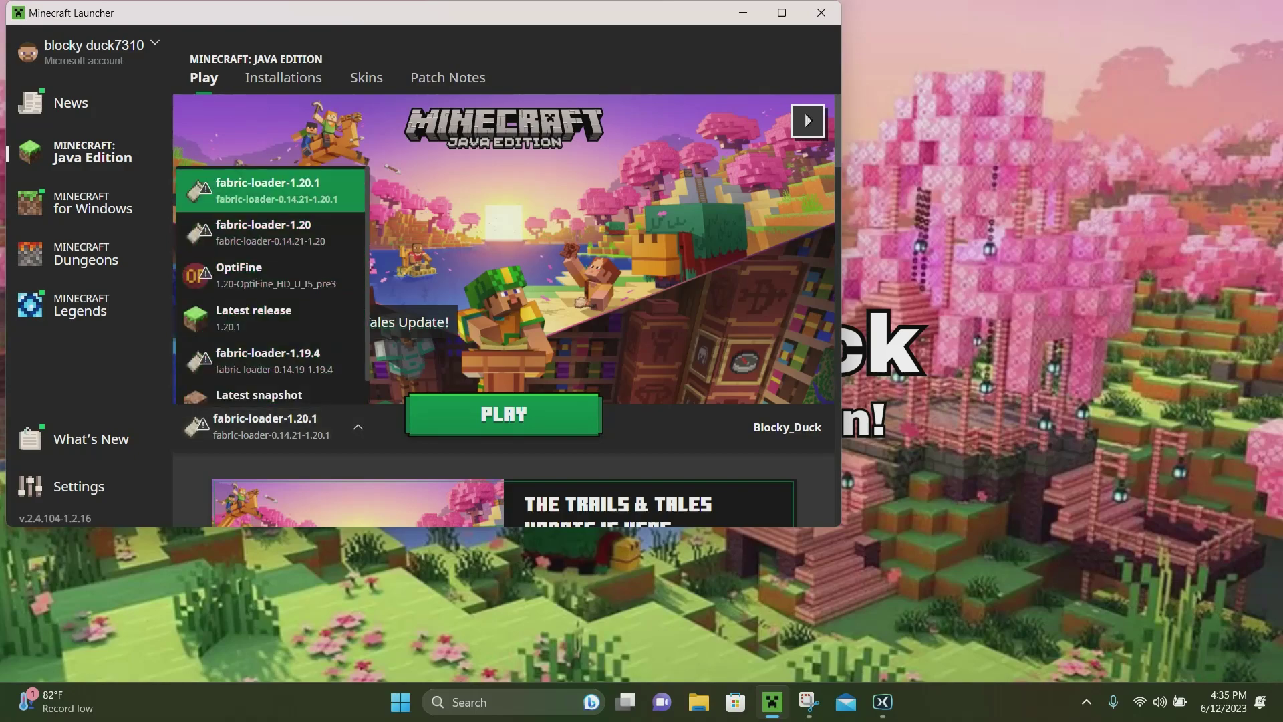
click(270, 190)
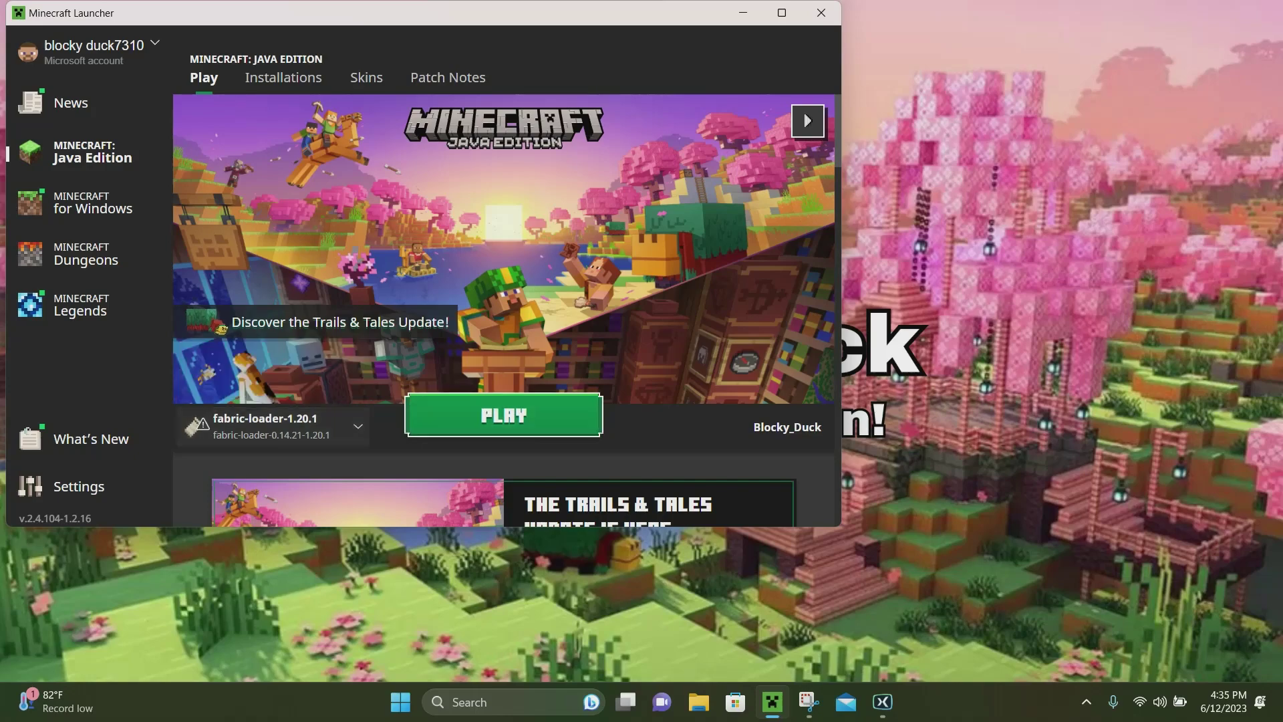
Step: Launch the selected Fabric installation, accepting the modified-installation risks and turning off further warnings for it
click(503, 415)
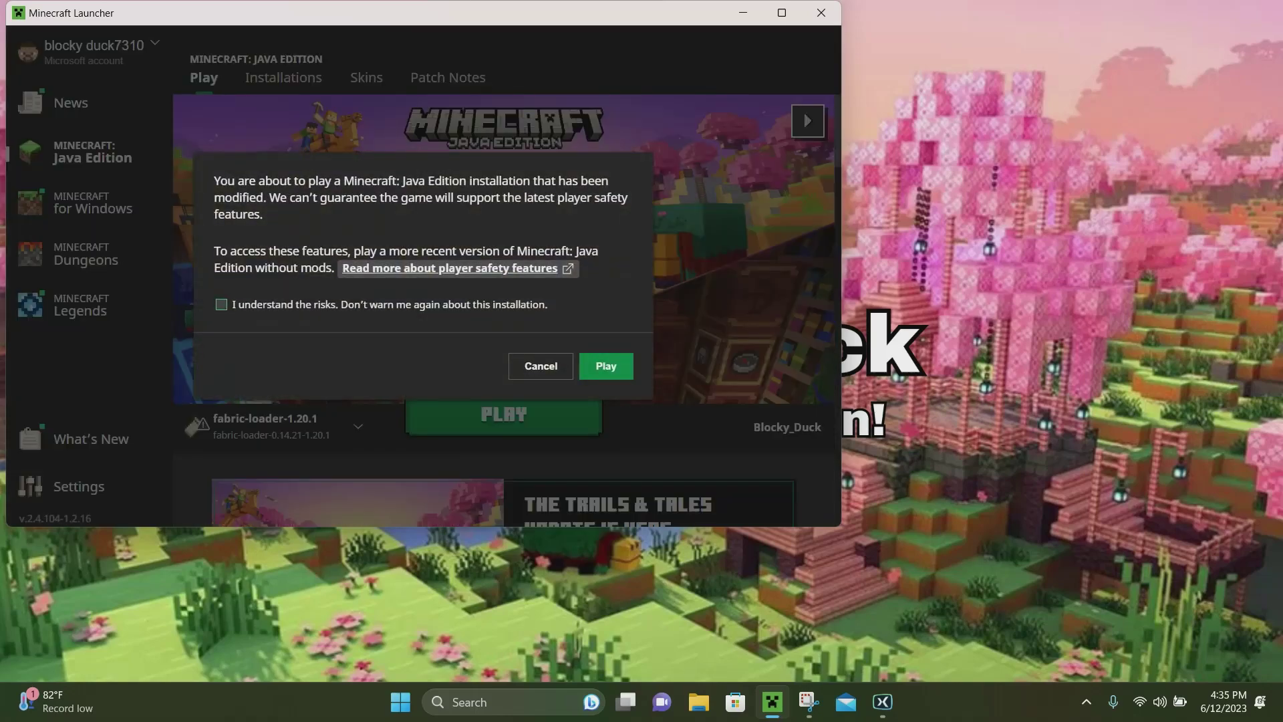
click(221, 304)
click(605, 365)
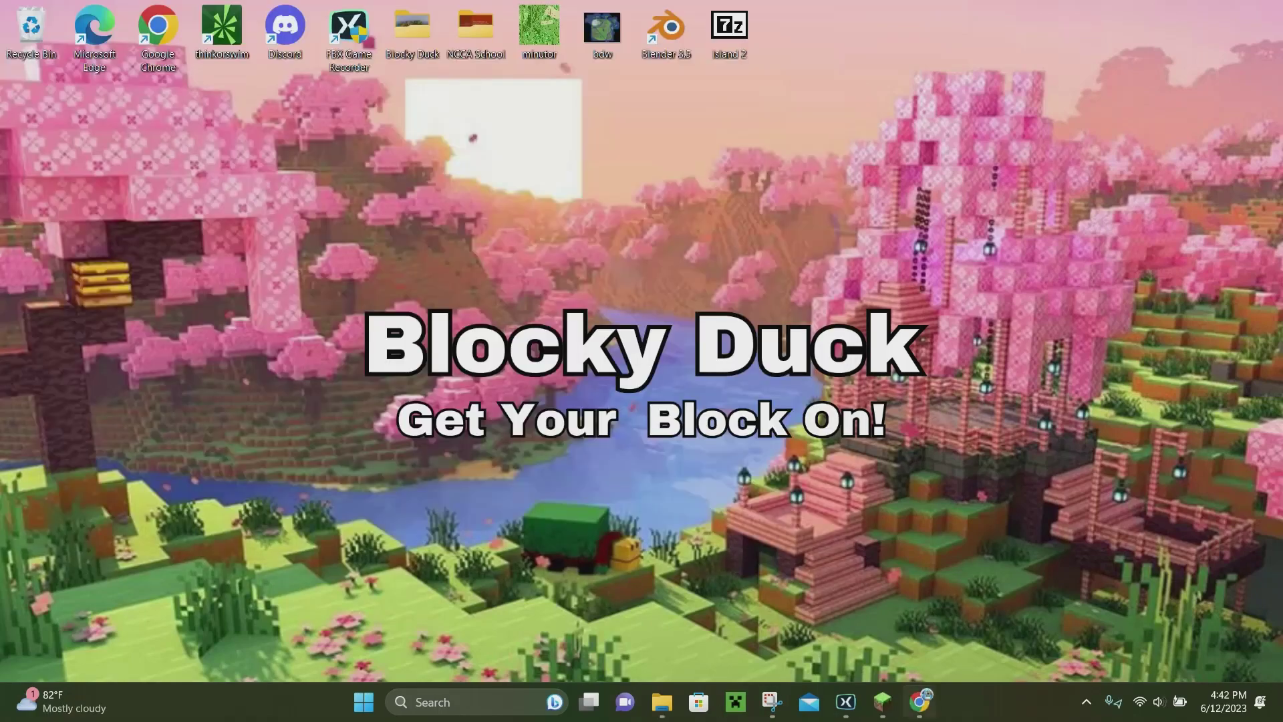
Step: Switch to the CurseForge shaders listing in Chrome, browse the shader packs and open the BSL Shaders project page
mouse_move(919, 701)
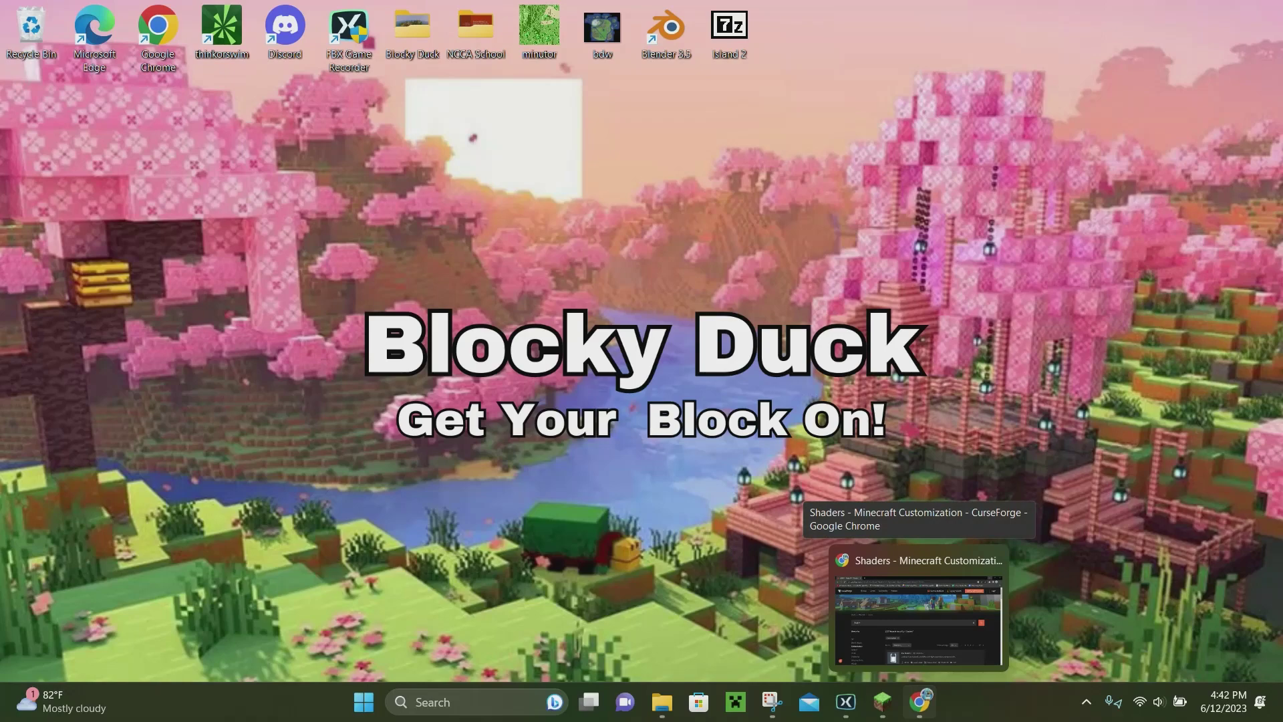
click(882, 555)
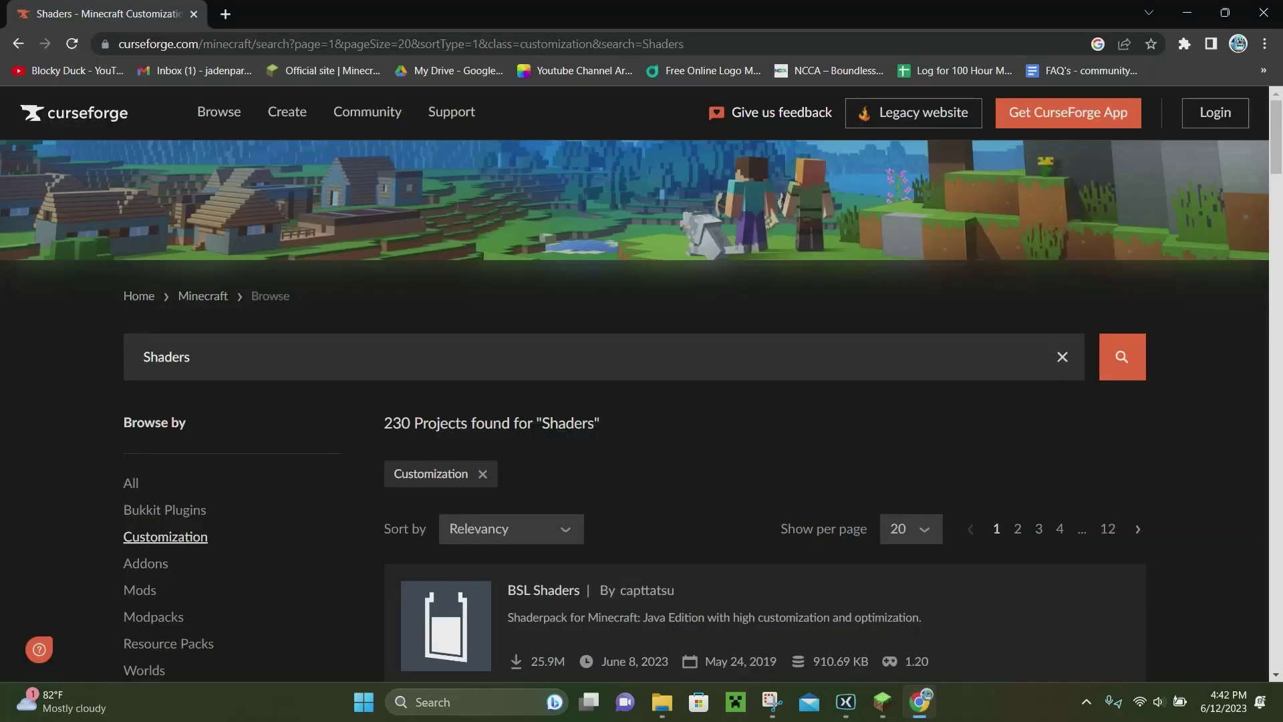
scroll(641, 401, down, 1)
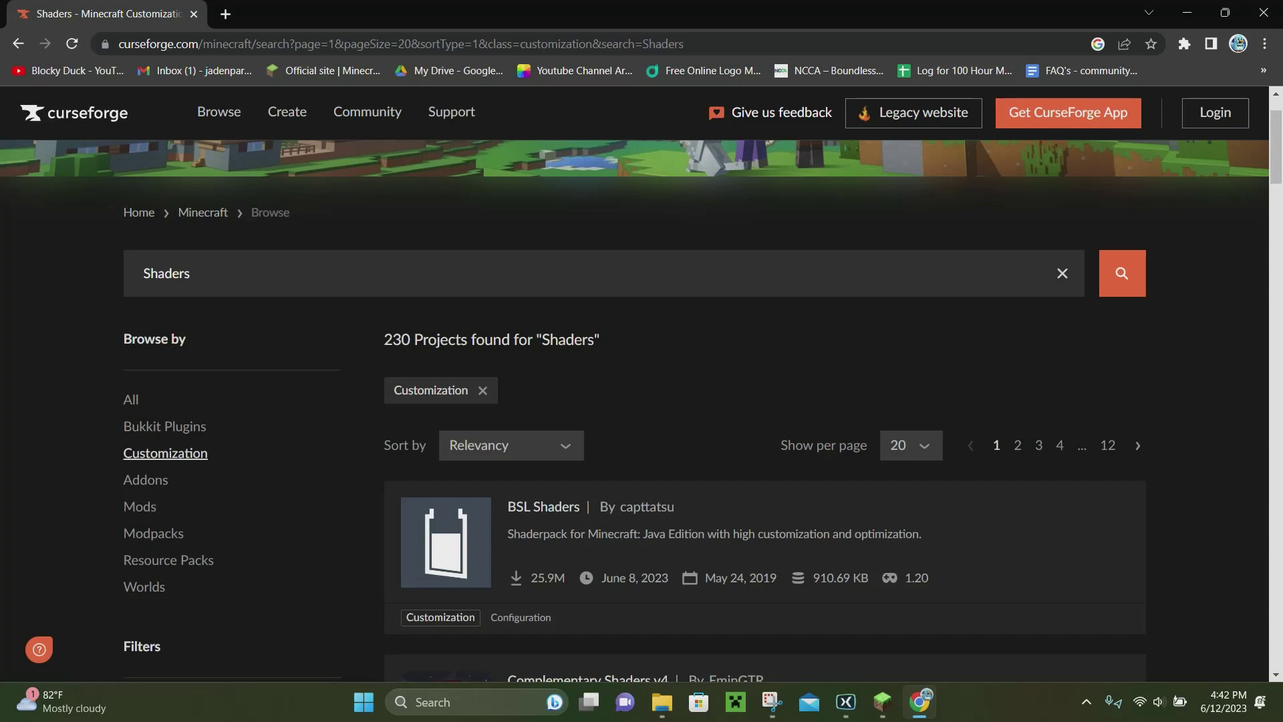
scroll(641, 401, up, 1)
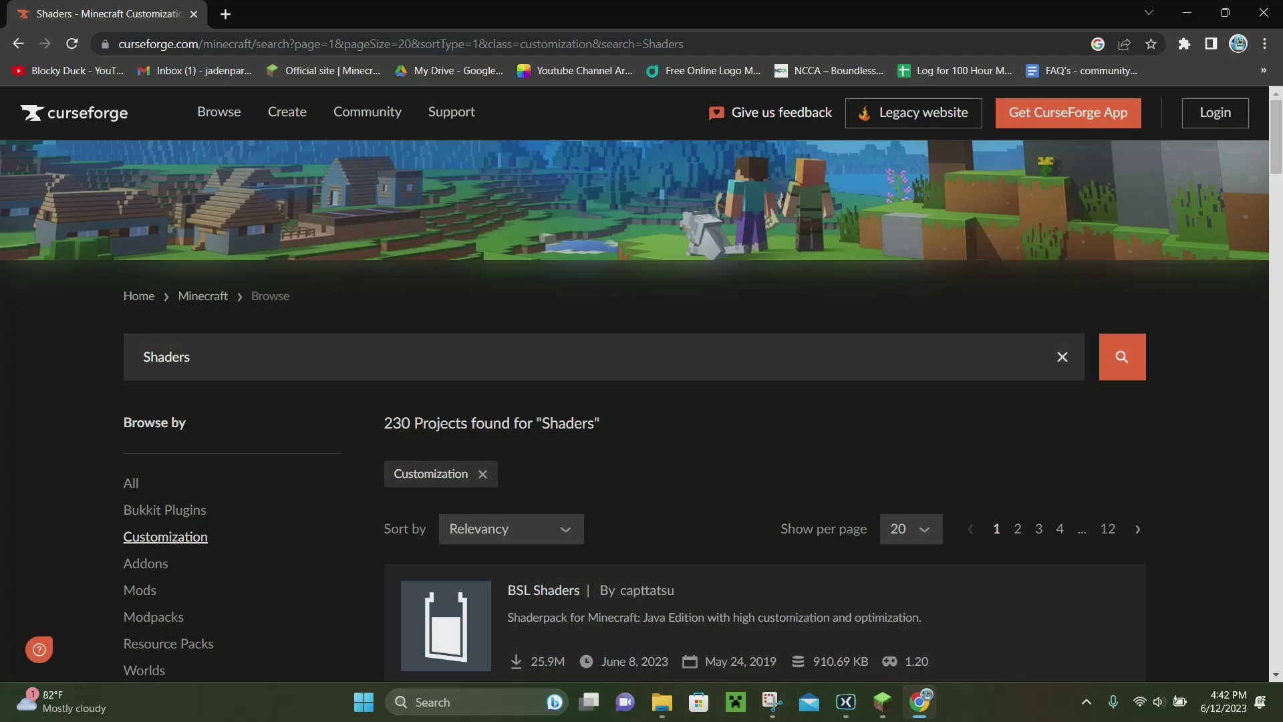
scroll(642, 401, down, 2)
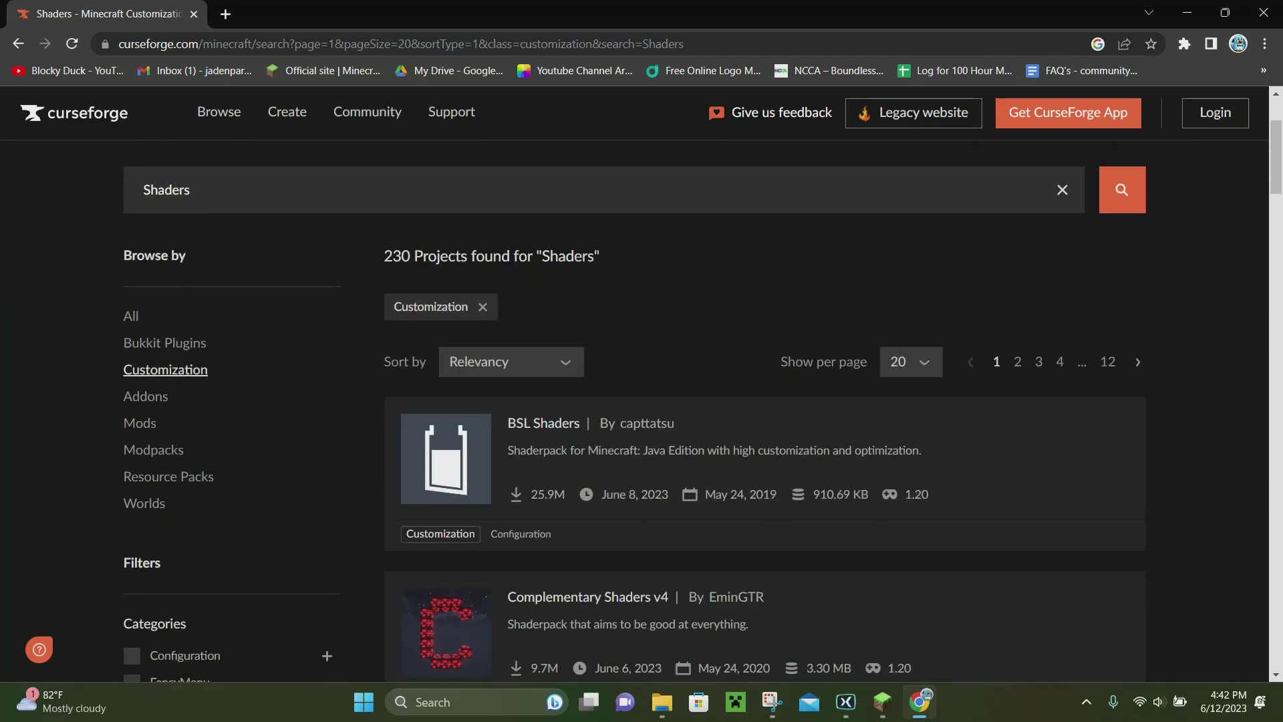
scroll(735, 314, down, 2)
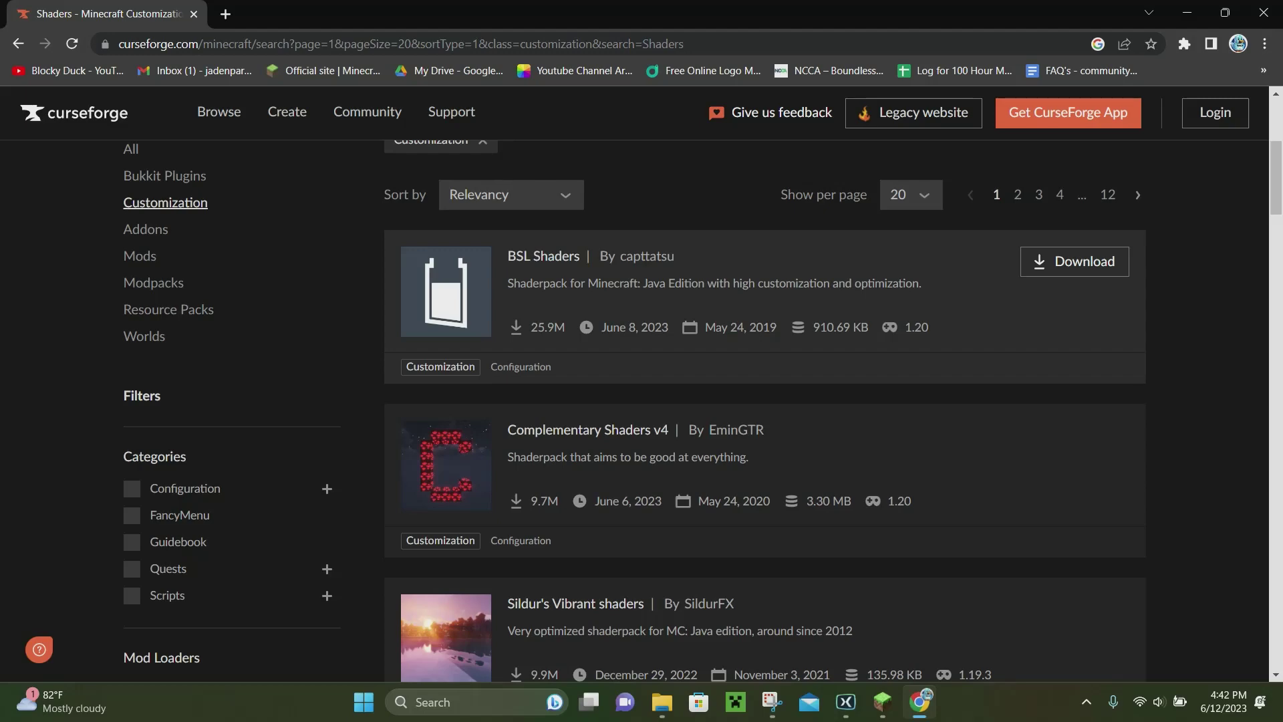
scroll(735, 267, down, 1)
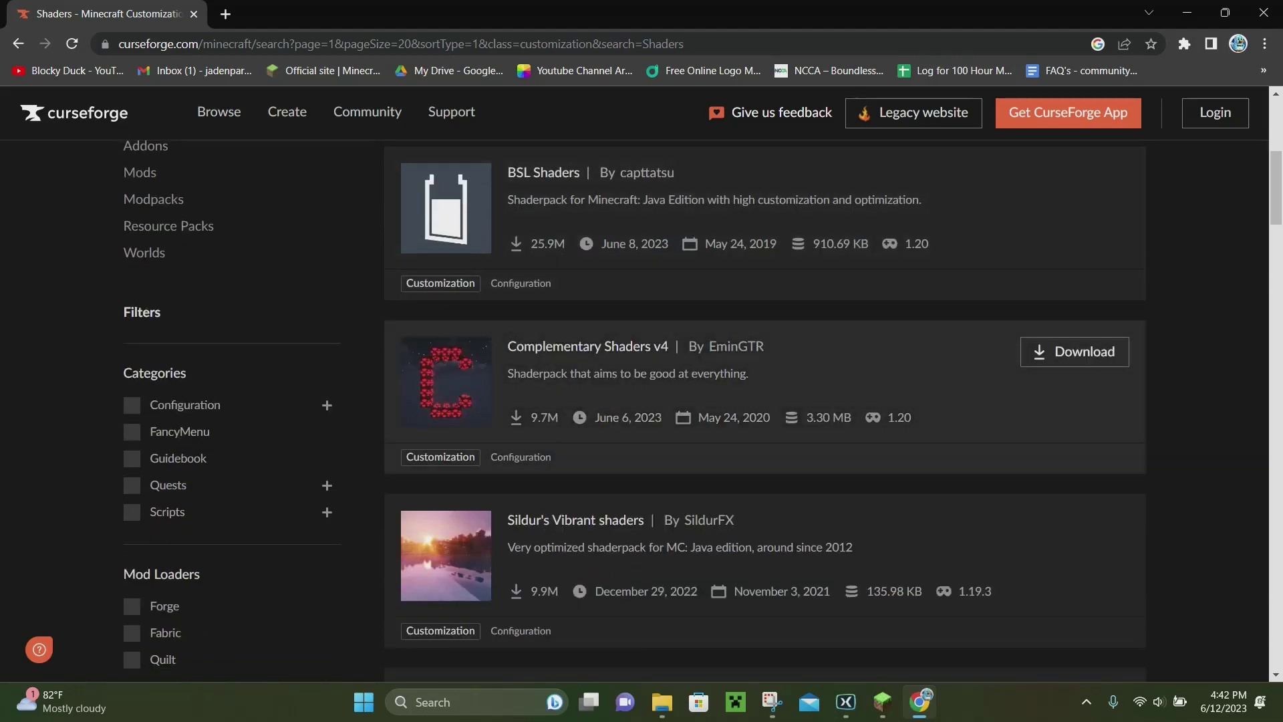
scroll(734, 374, up, 1)
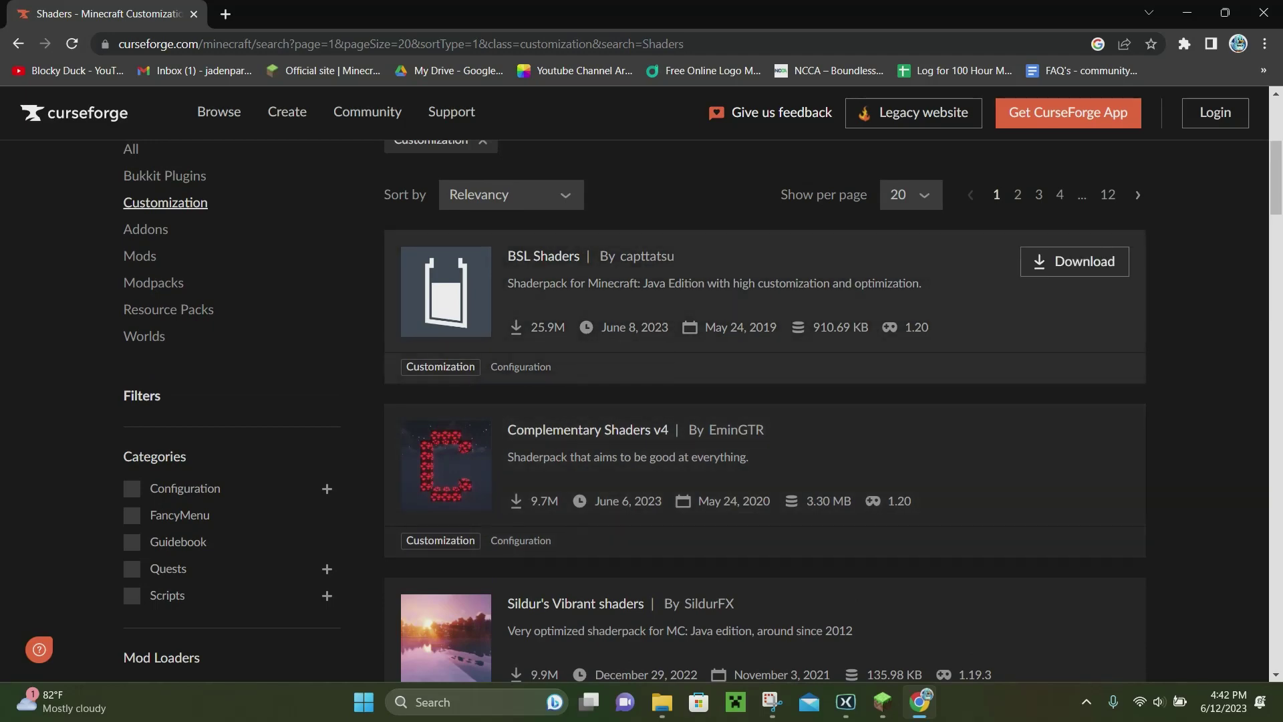
click(544, 257)
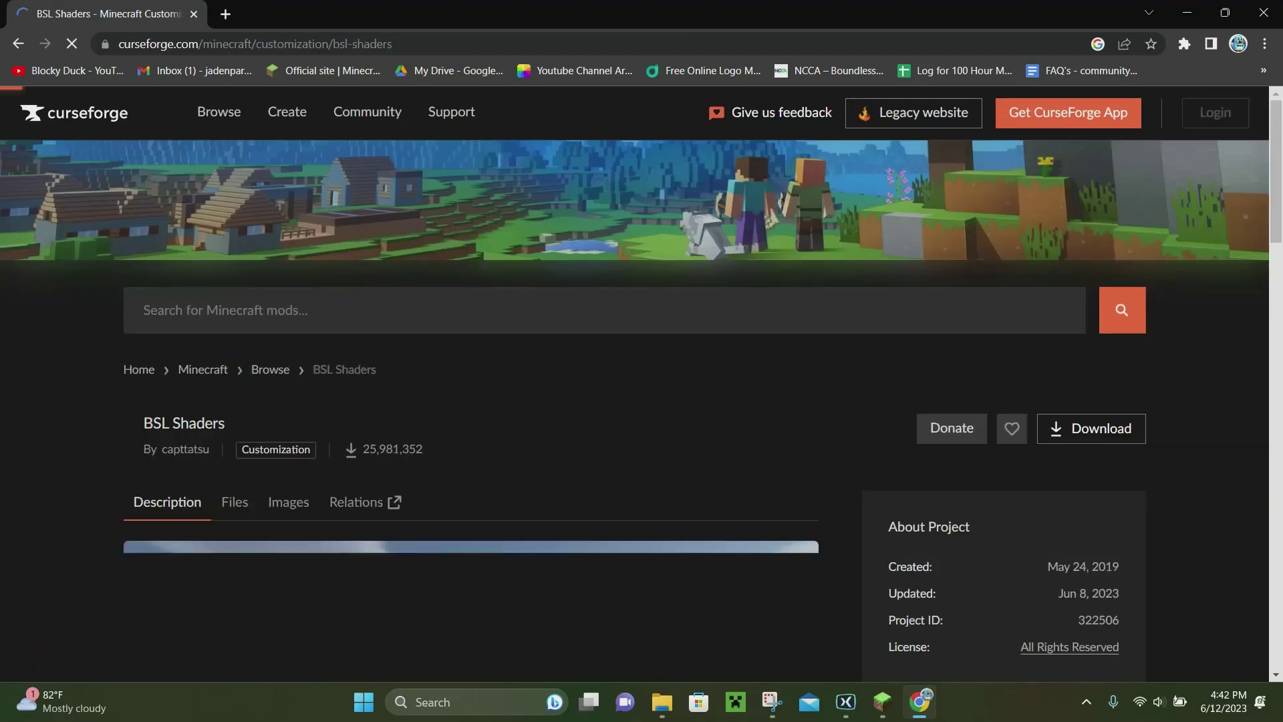
Step: Open the BSL Shaders file list and download the BSL v8.2.04 release
scroll(543, 334, down, 2)
scroll(471, 401, down, 2)
click(234, 177)
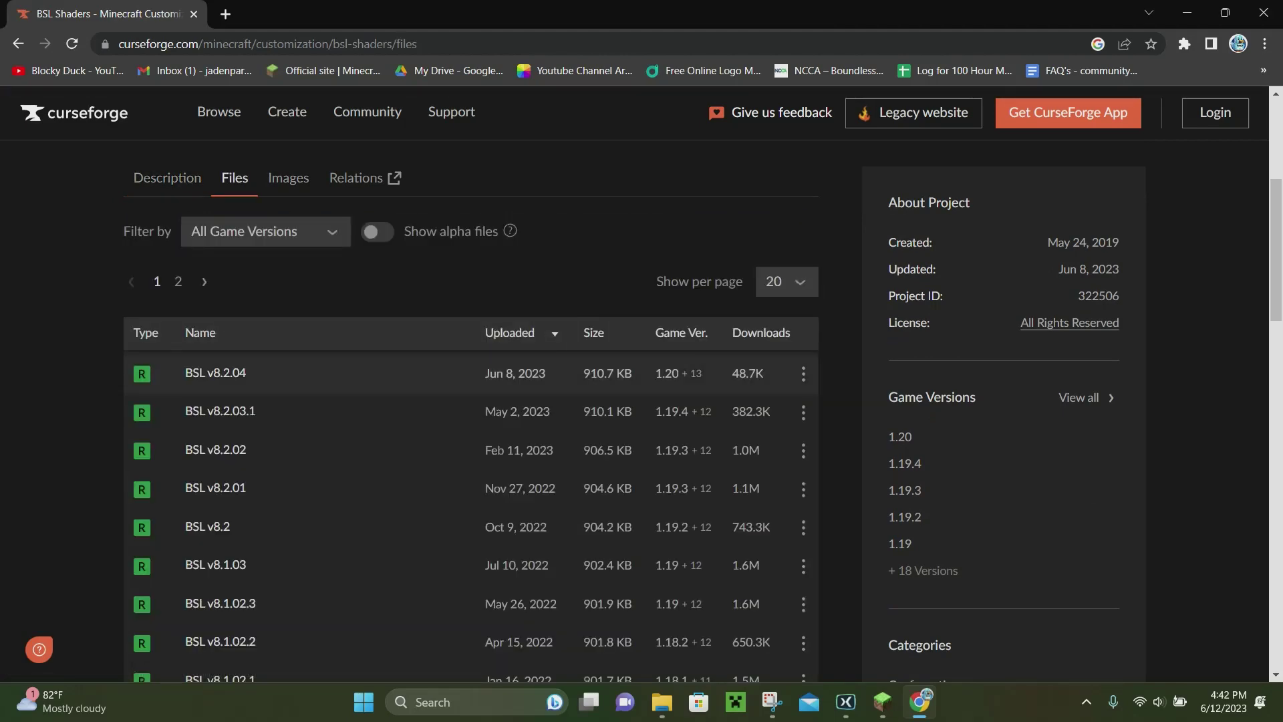
click(215, 373)
scroll(471, 401, down, 1)
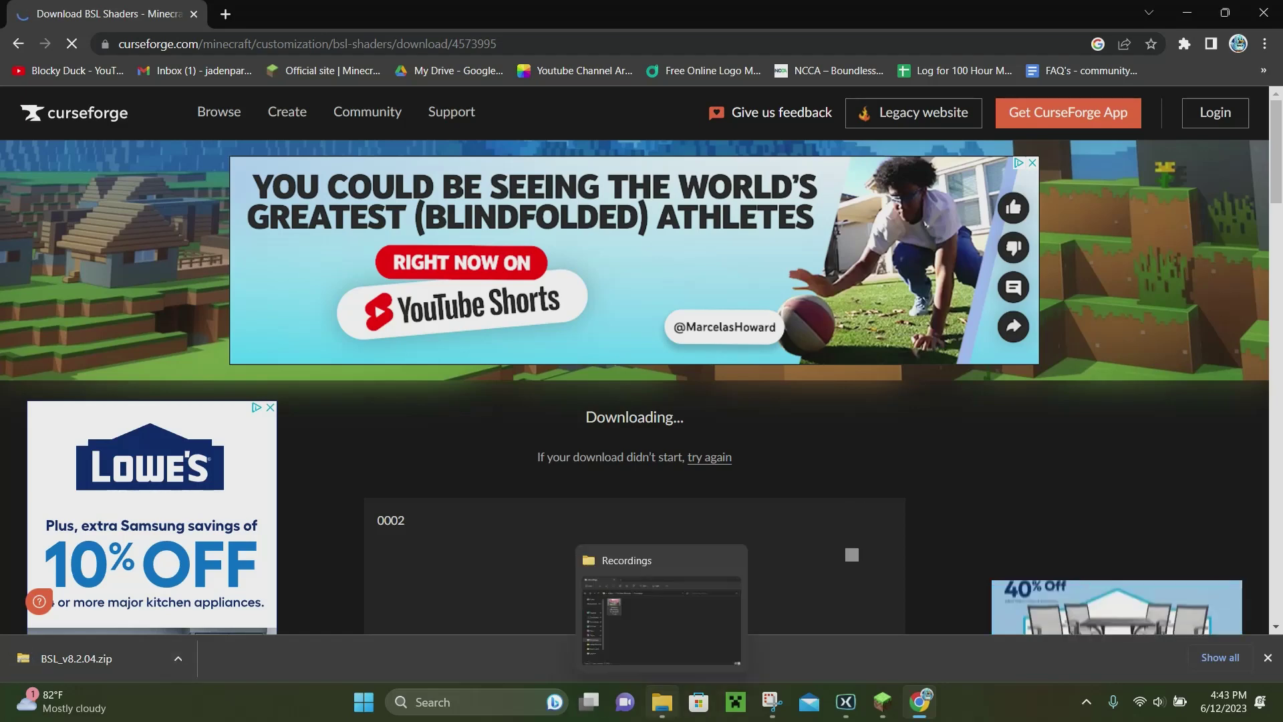
Step: Show the downloaded BSL_v8.2.04.zip in its folder and minimize the folder window
click(177, 658)
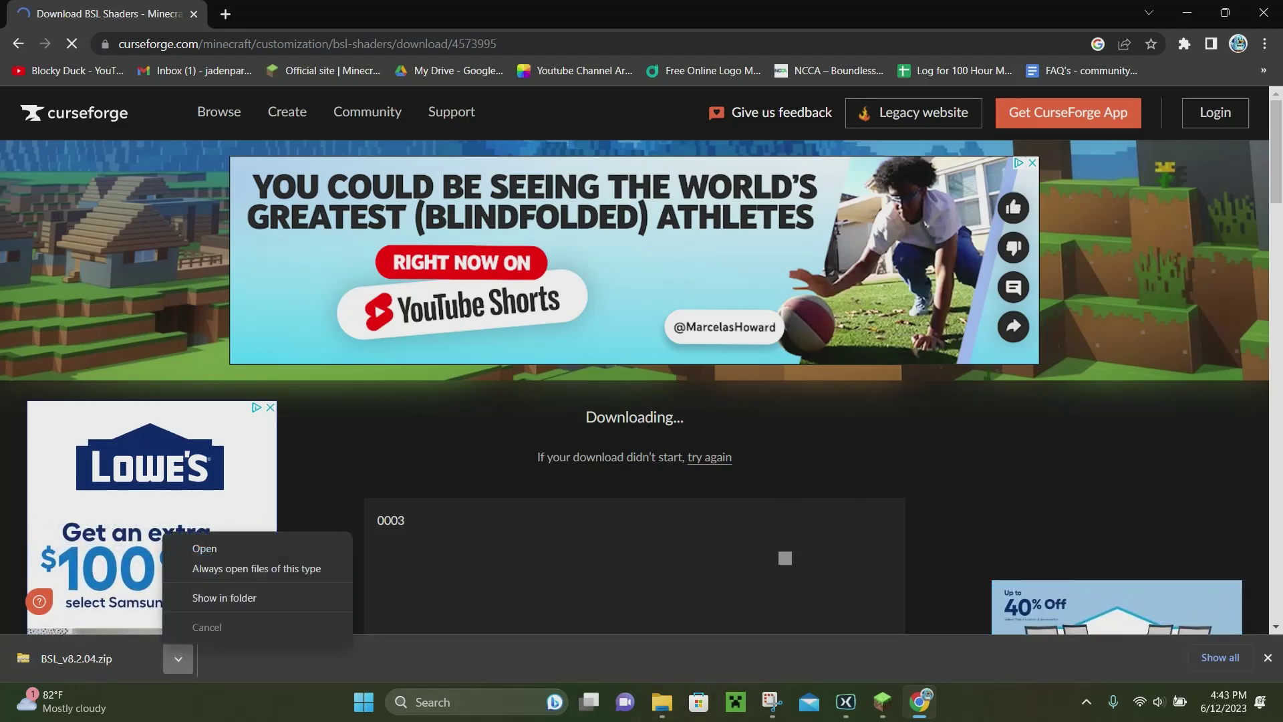
click(194, 596)
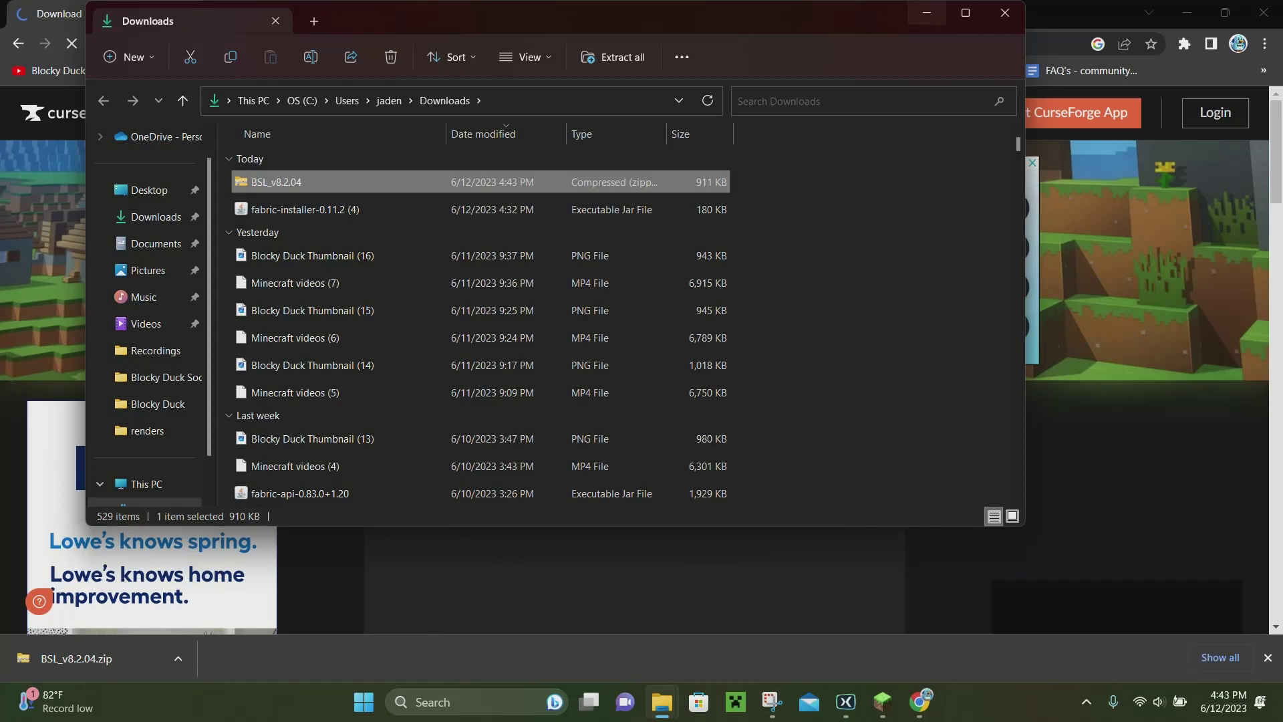
click(926, 12)
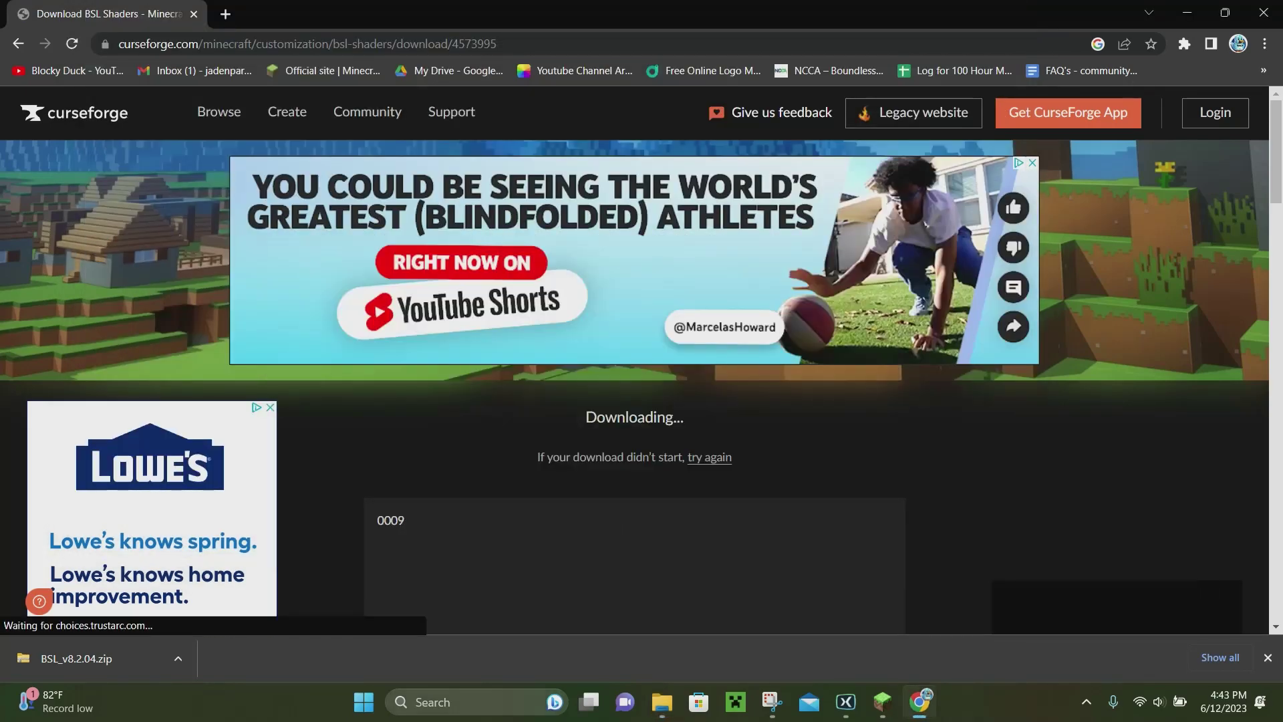
Step: Find the %appdata% folder through the Windows search and open the shaderpacks folder inside .minecraft
click(416, 701)
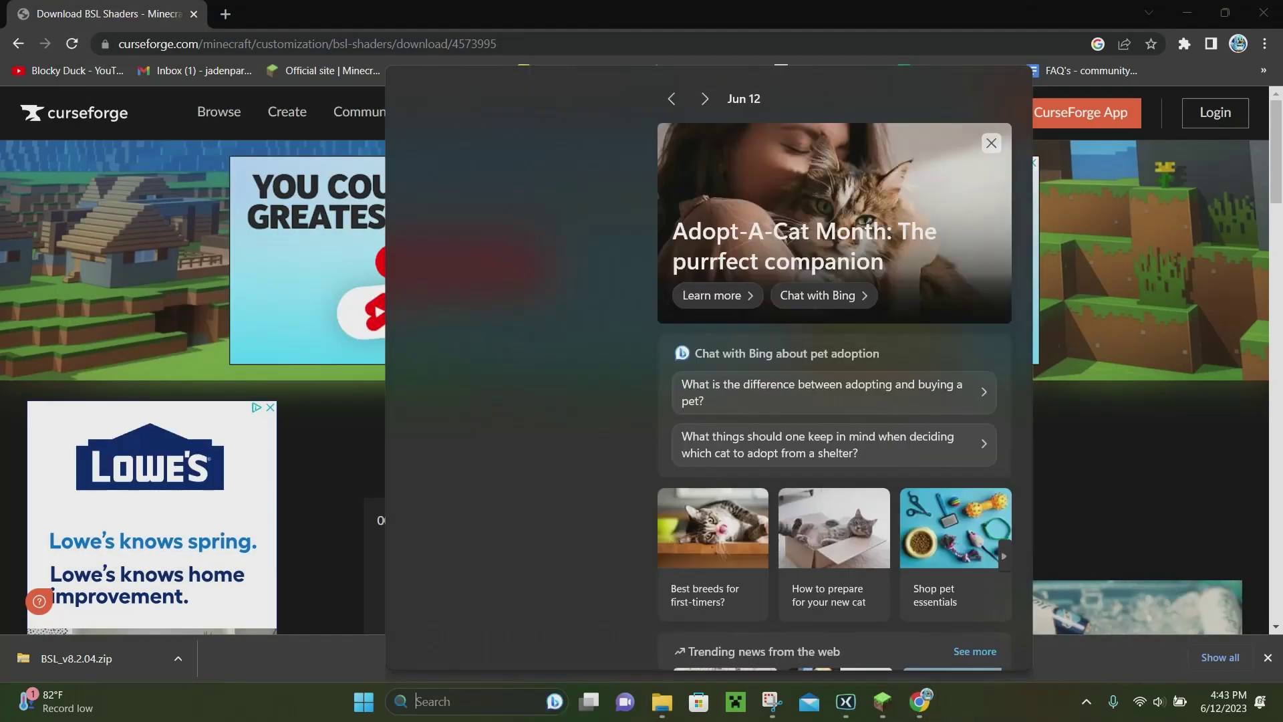
text(%appdata%)
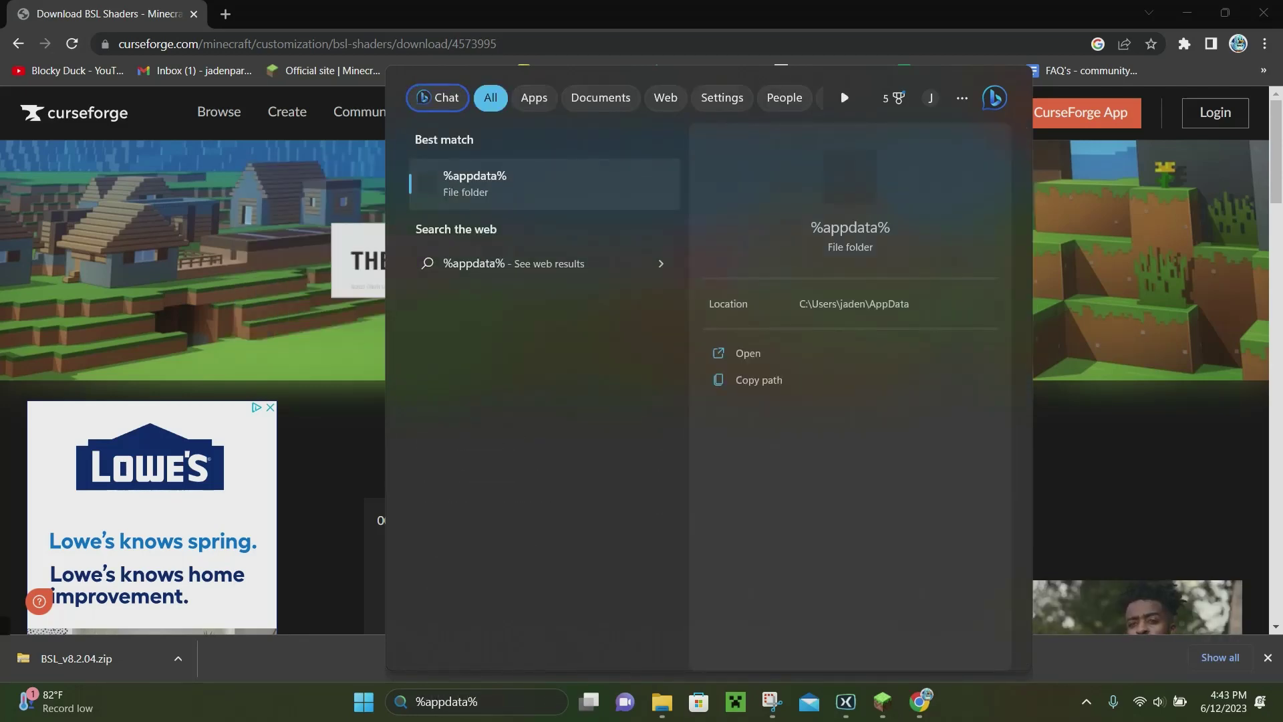
key(Return)
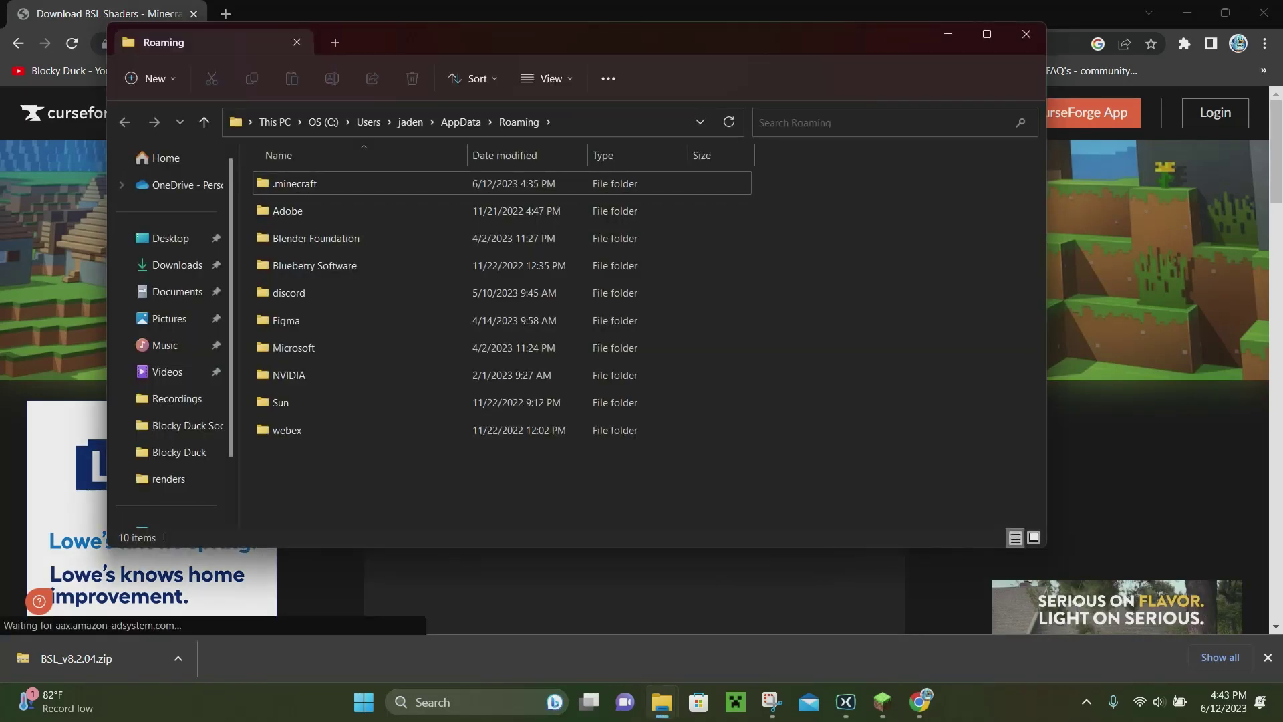
double_click(294, 183)
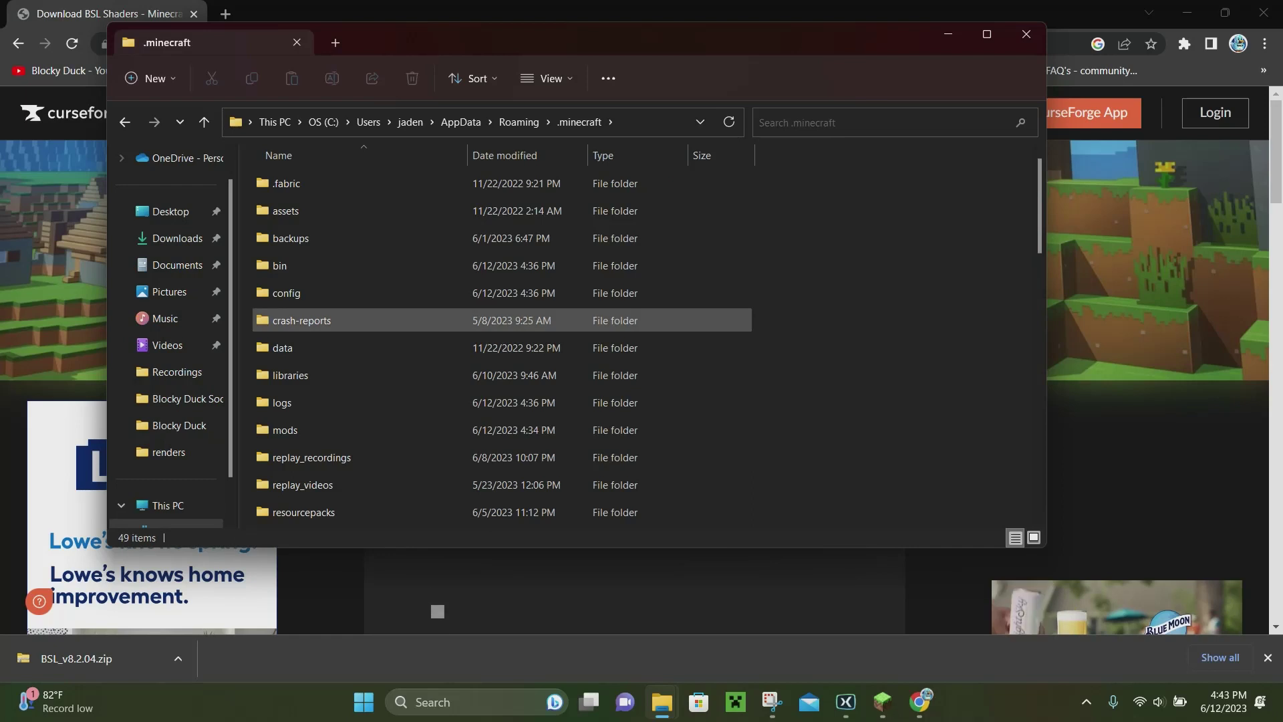
scroll(301, 267, down, 1)
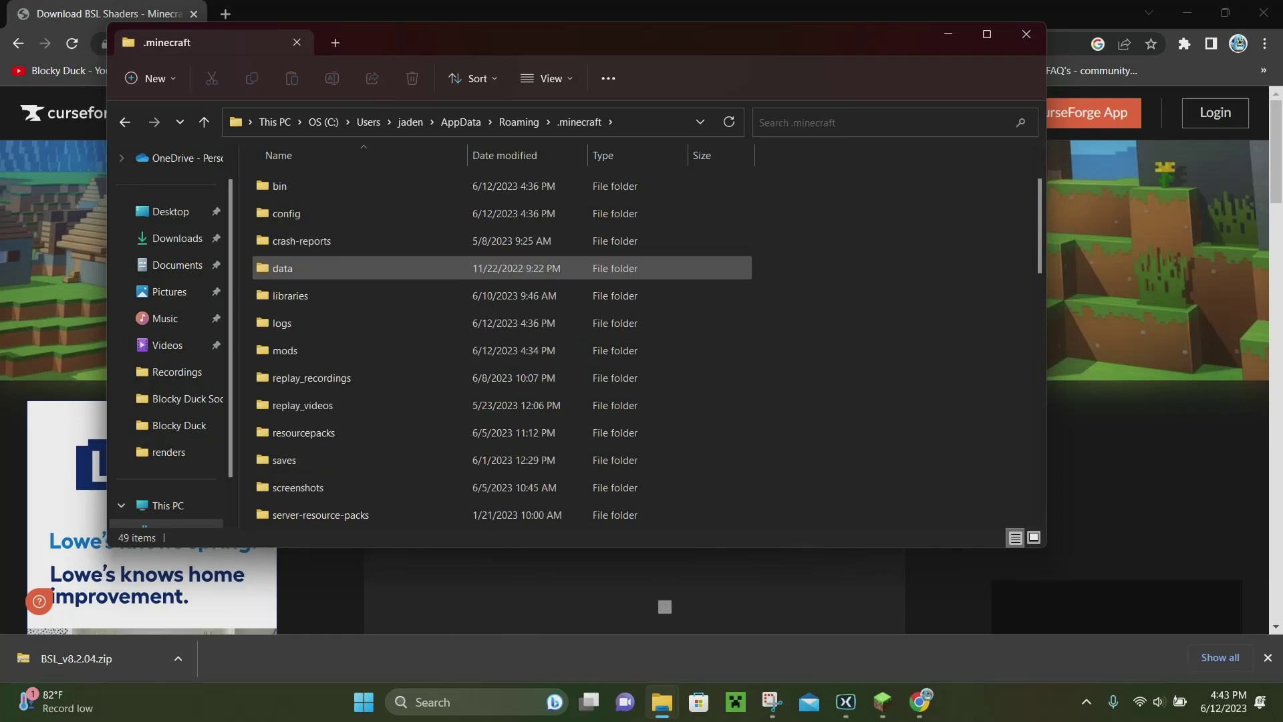
scroll(300, 468, down, 1)
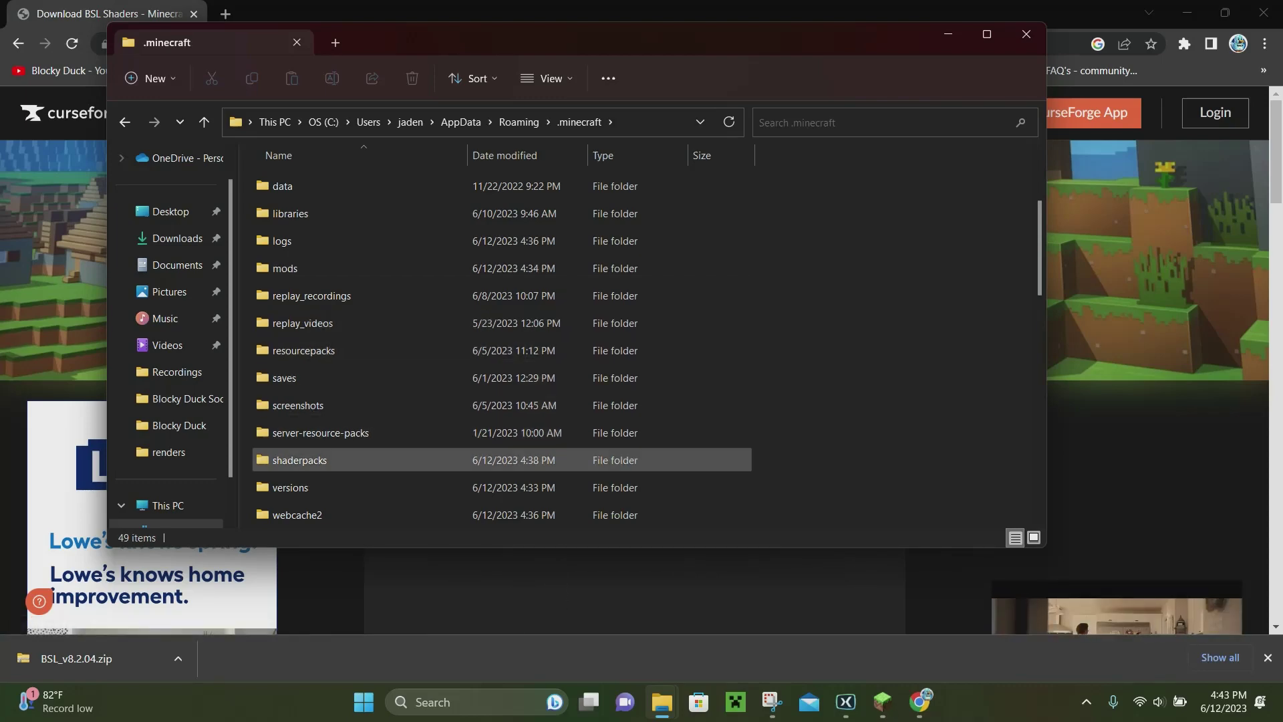
double_click(300, 460)
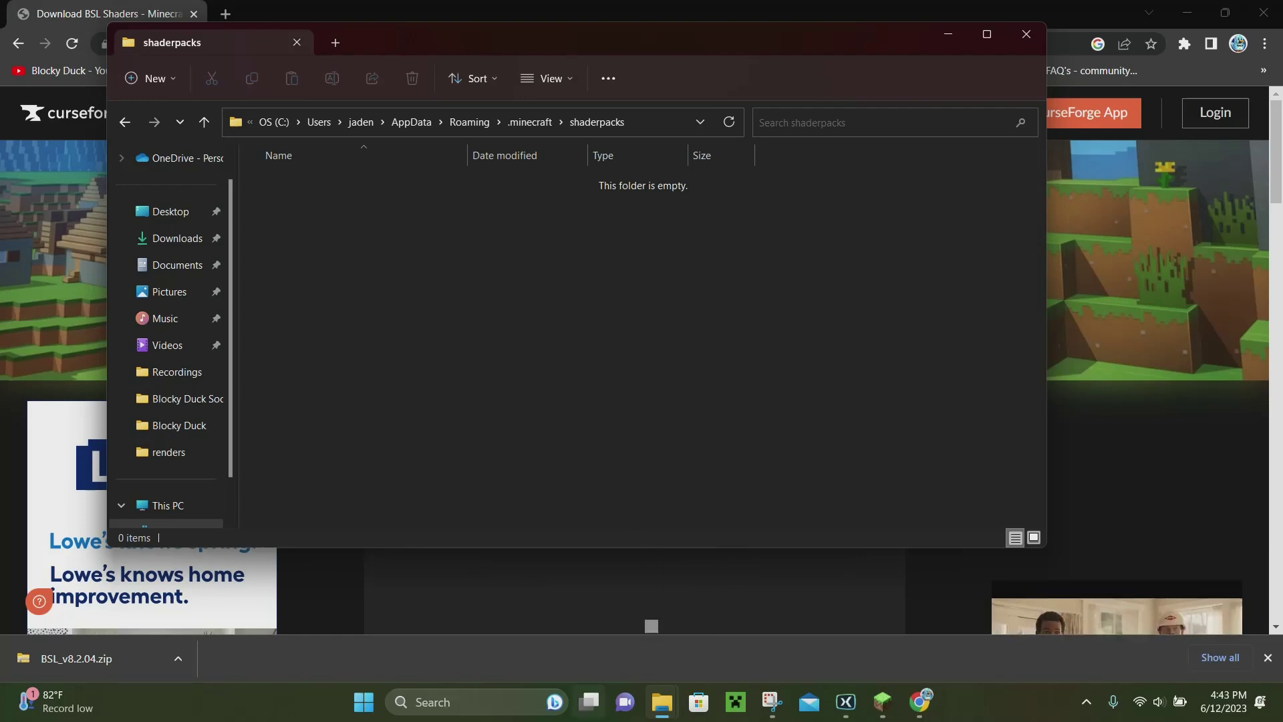
Step: Move the BSL_v8.2.04 zip from Downloads into the shaderpacks folder, and close both folder windows
mouse_move(662, 701)
click(668, 595)
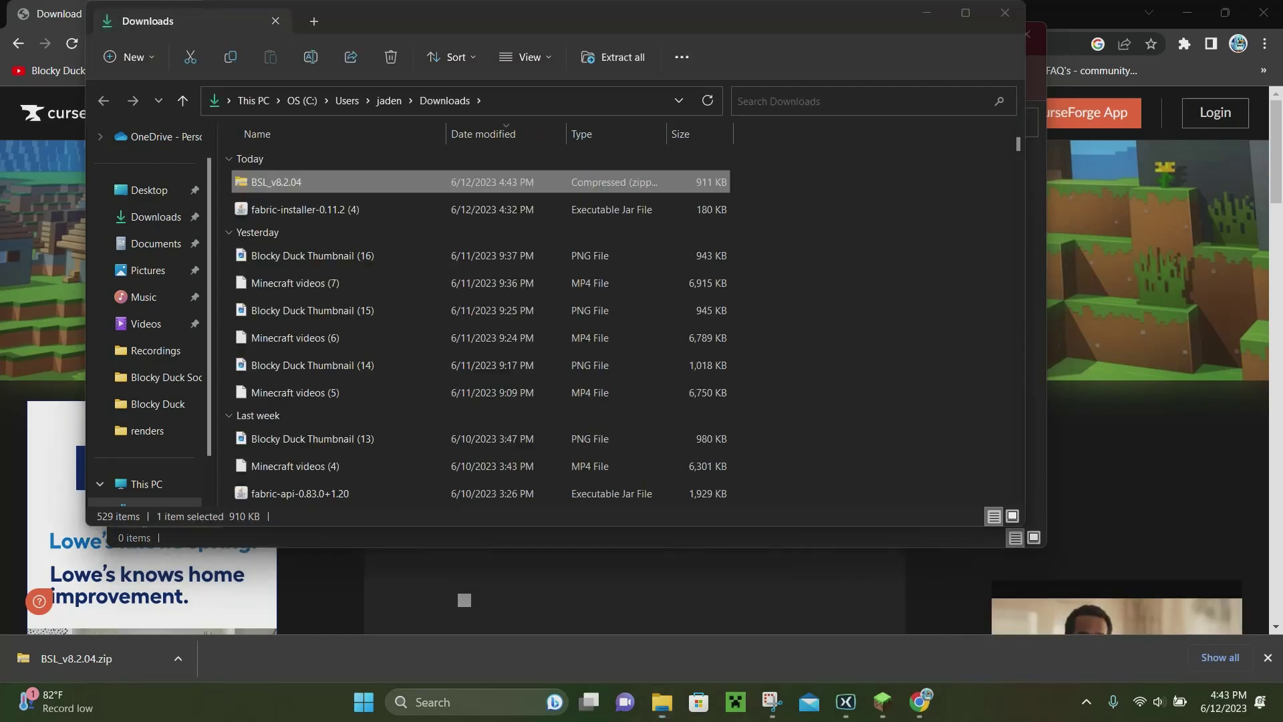
click(965, 13)
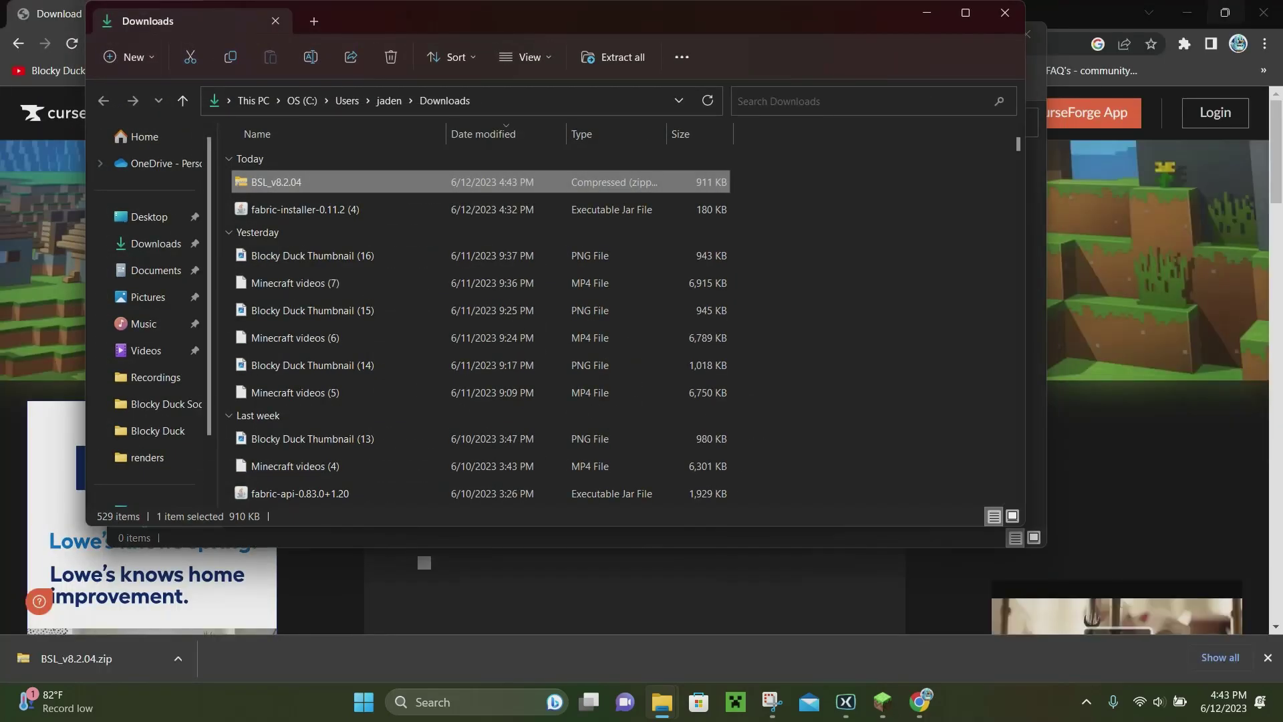
click(1221, 12)
drag(769, 22, 1125, 225)
drag(651, 405, 354, 295)
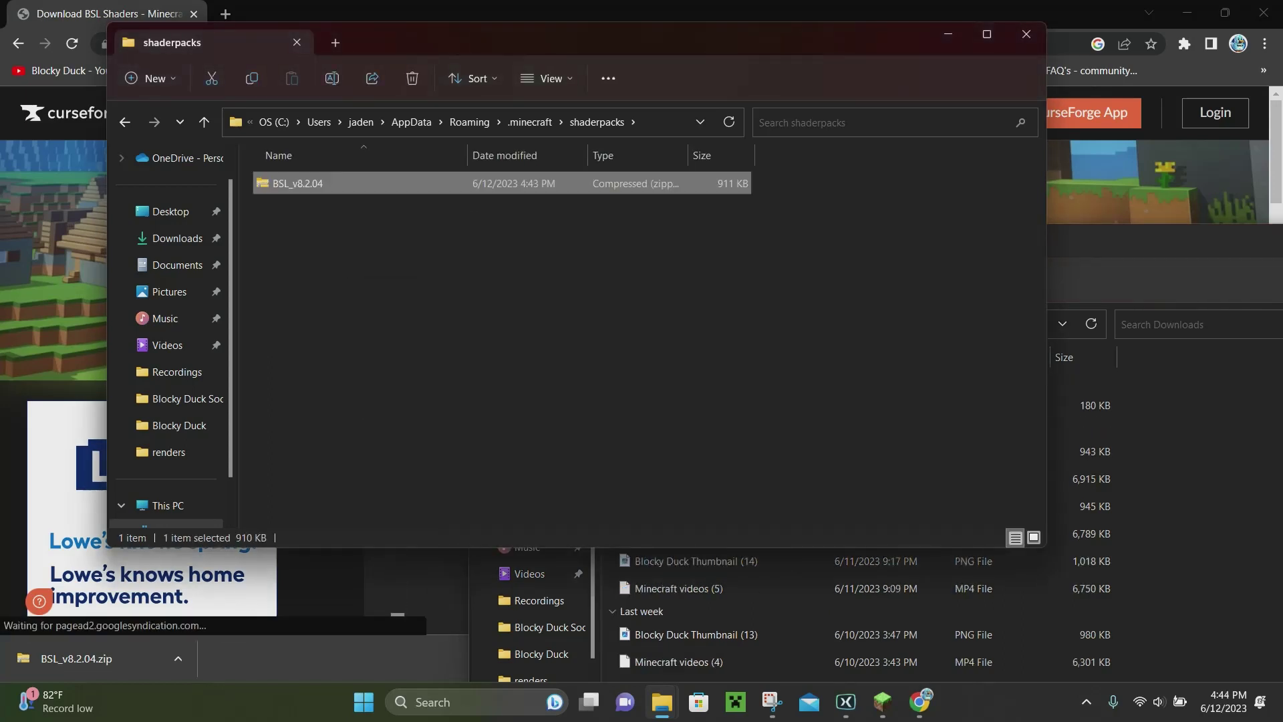
click(374, 297)
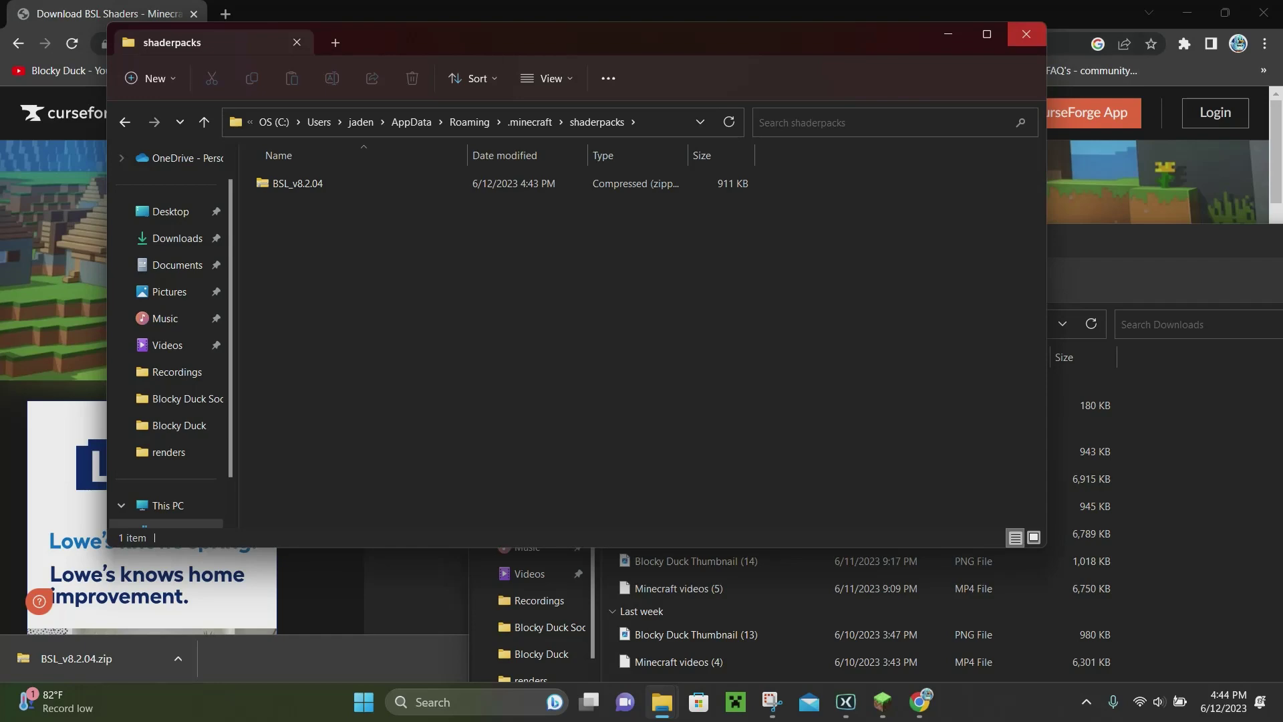
click(1025, 34)
drag(1054, 244, 759, 227)
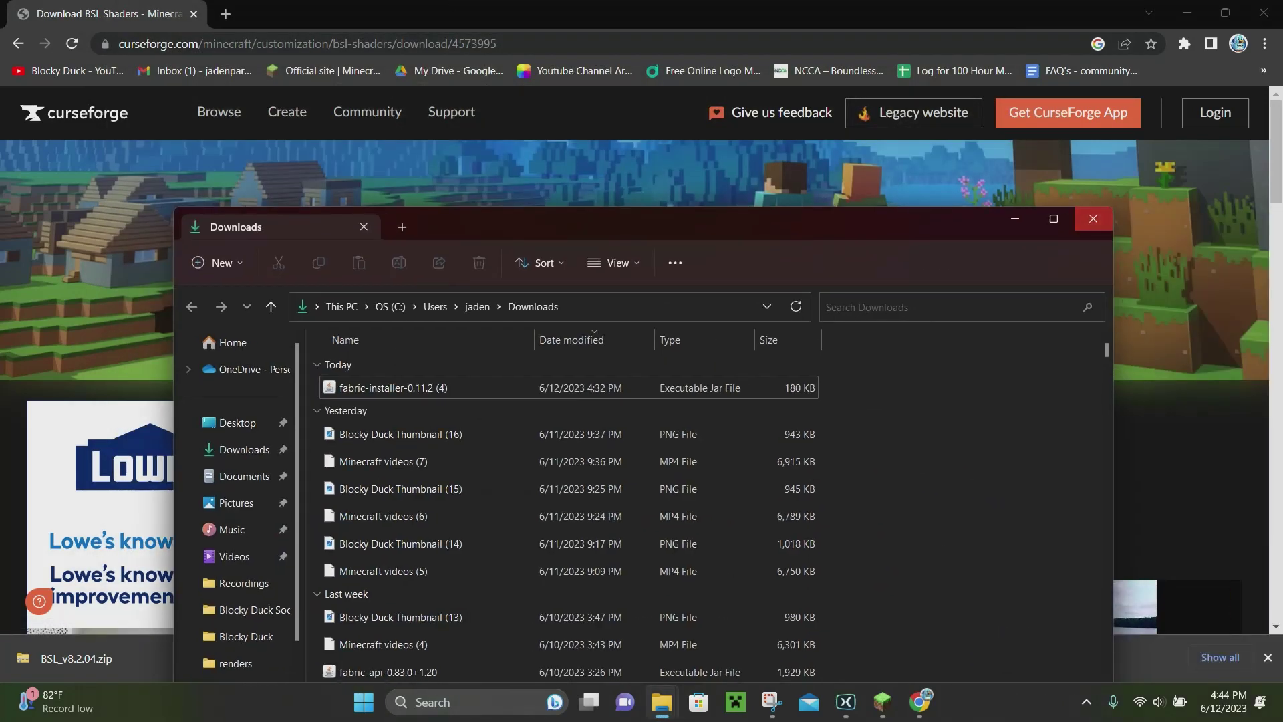
click(1092, 218)
Step: Switch to the running Minecraft 1.20.1 game and open the video settings from its options
click(882, 702)
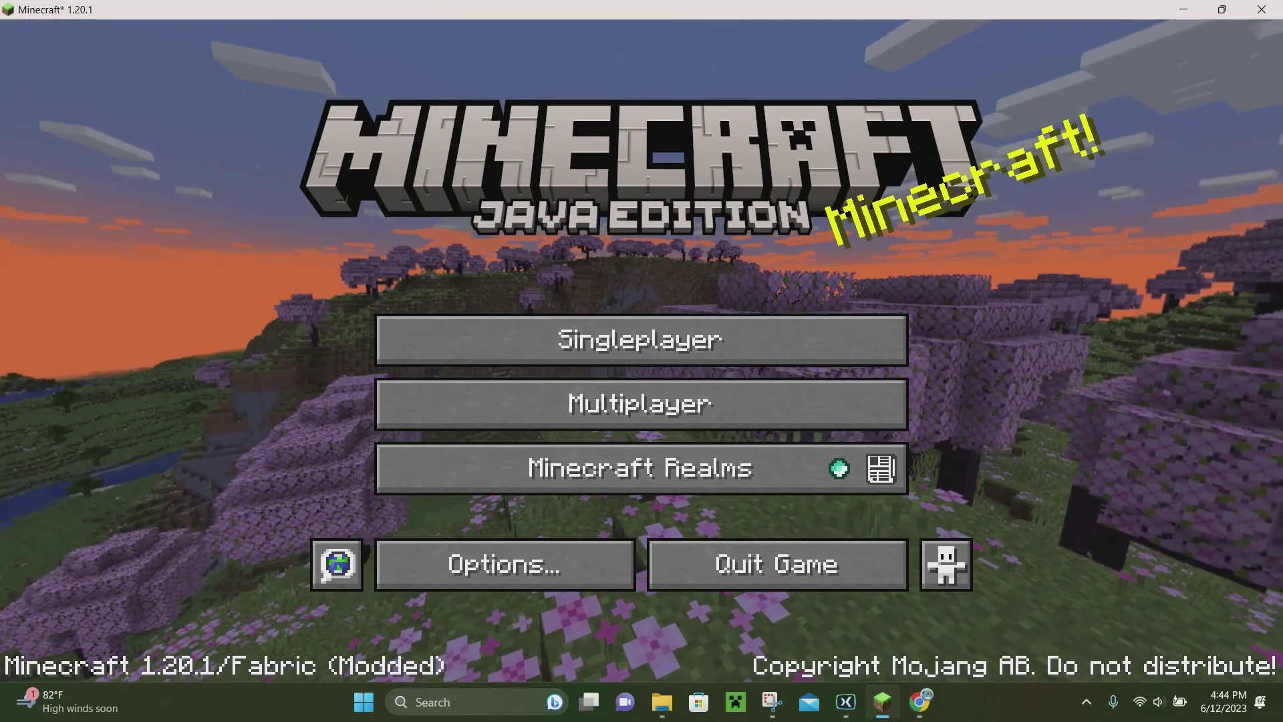
click(504, 565)
click(428, 331)
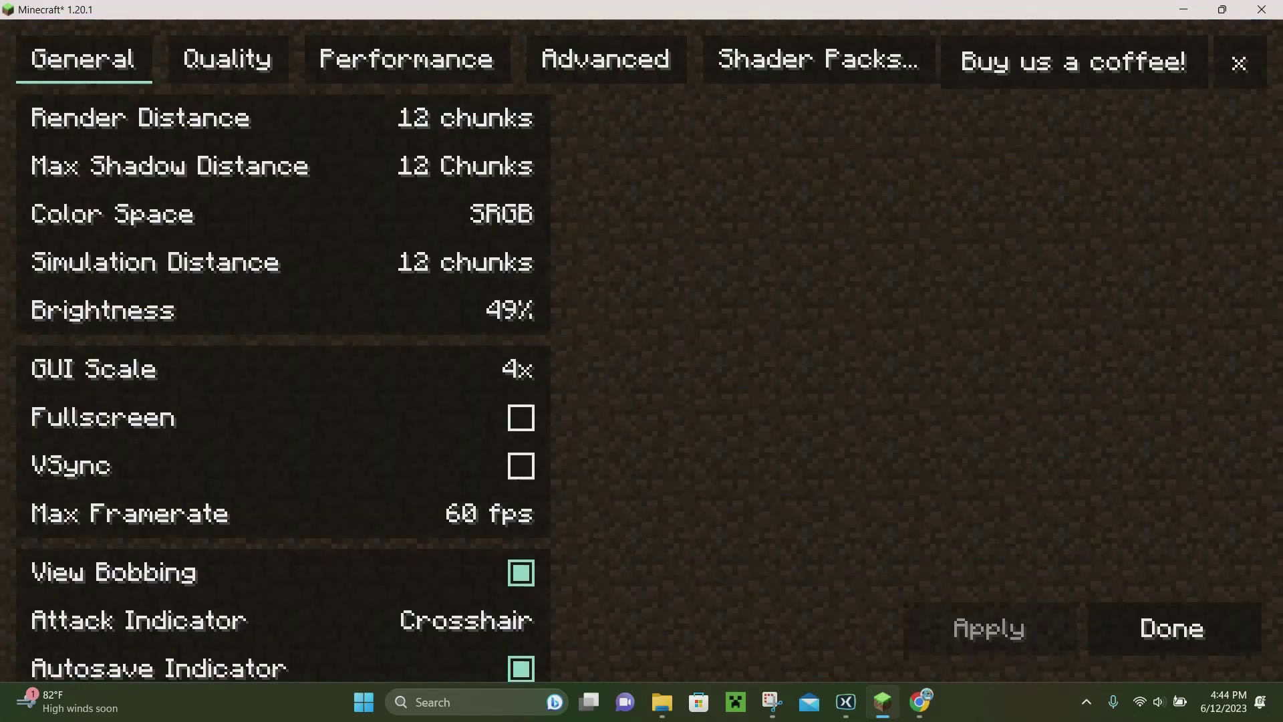
Step: Select and apply the BSL_v8.2.04.zip shader pack, close the shader and video settings, and return to the title screen
click(819, 61)
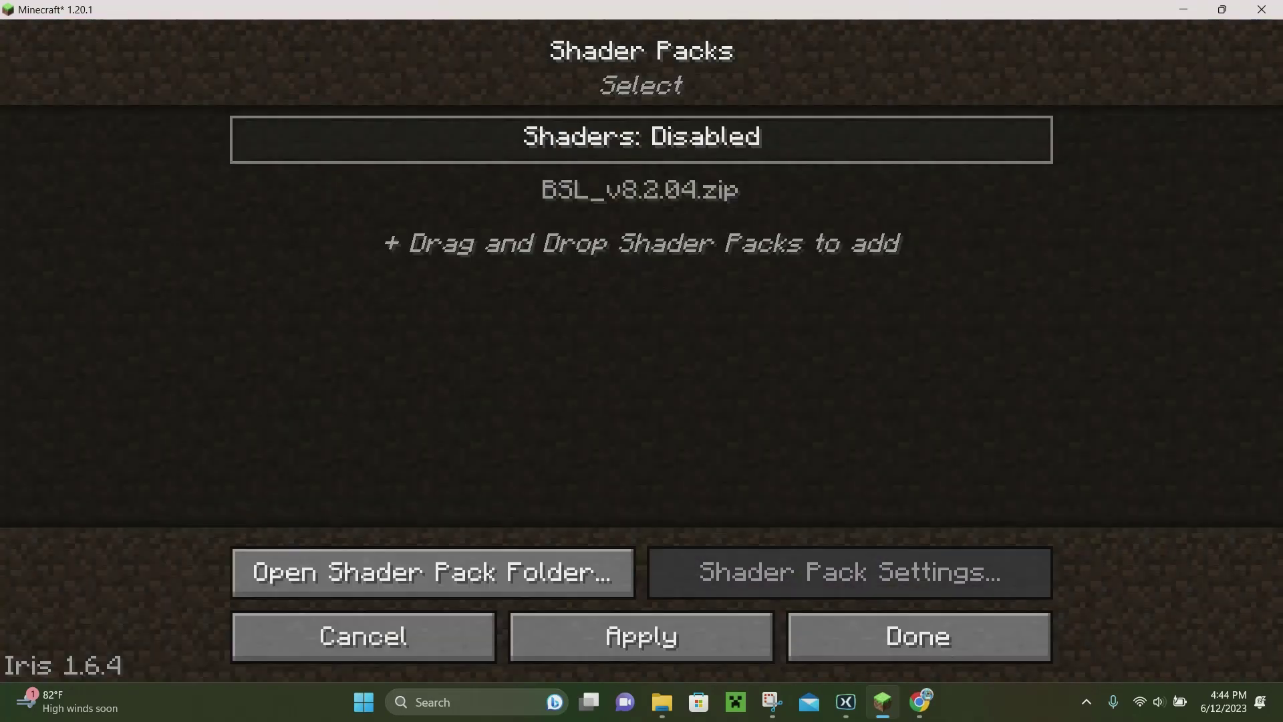
click(641, 195)
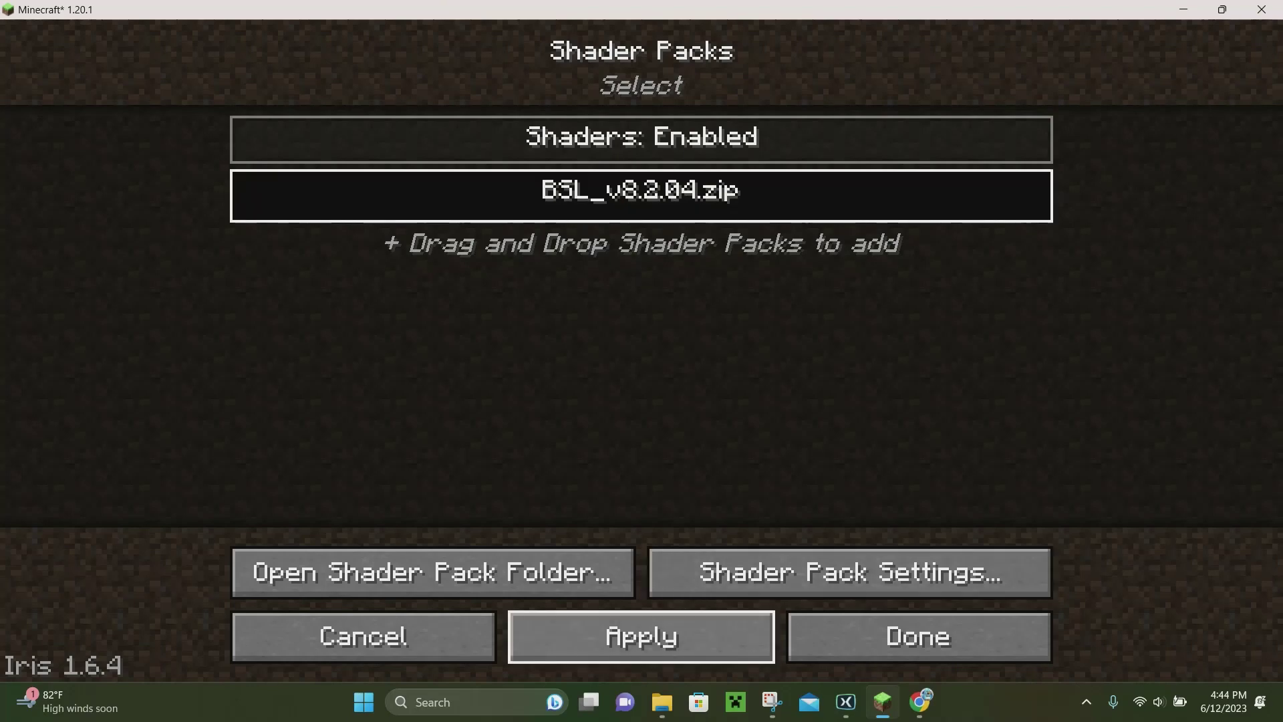
click(641, 636)
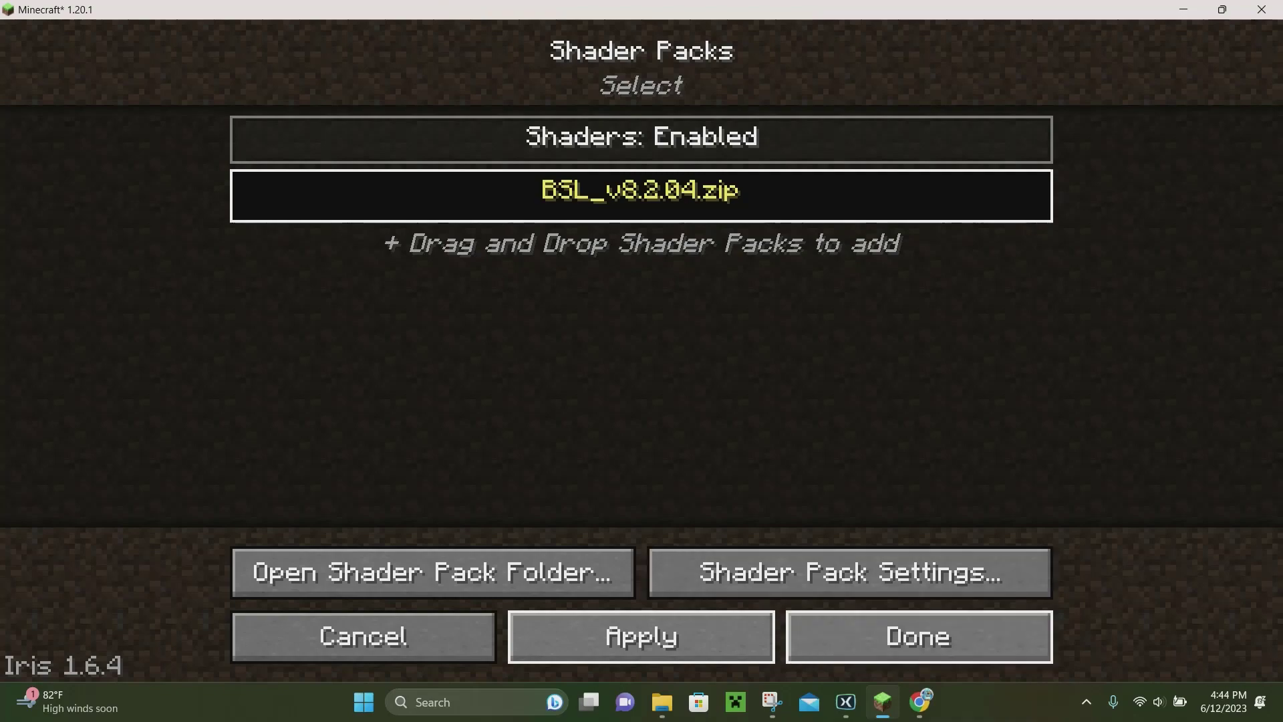
click(918, 636)
click(1173, 628)
click(642, 606)
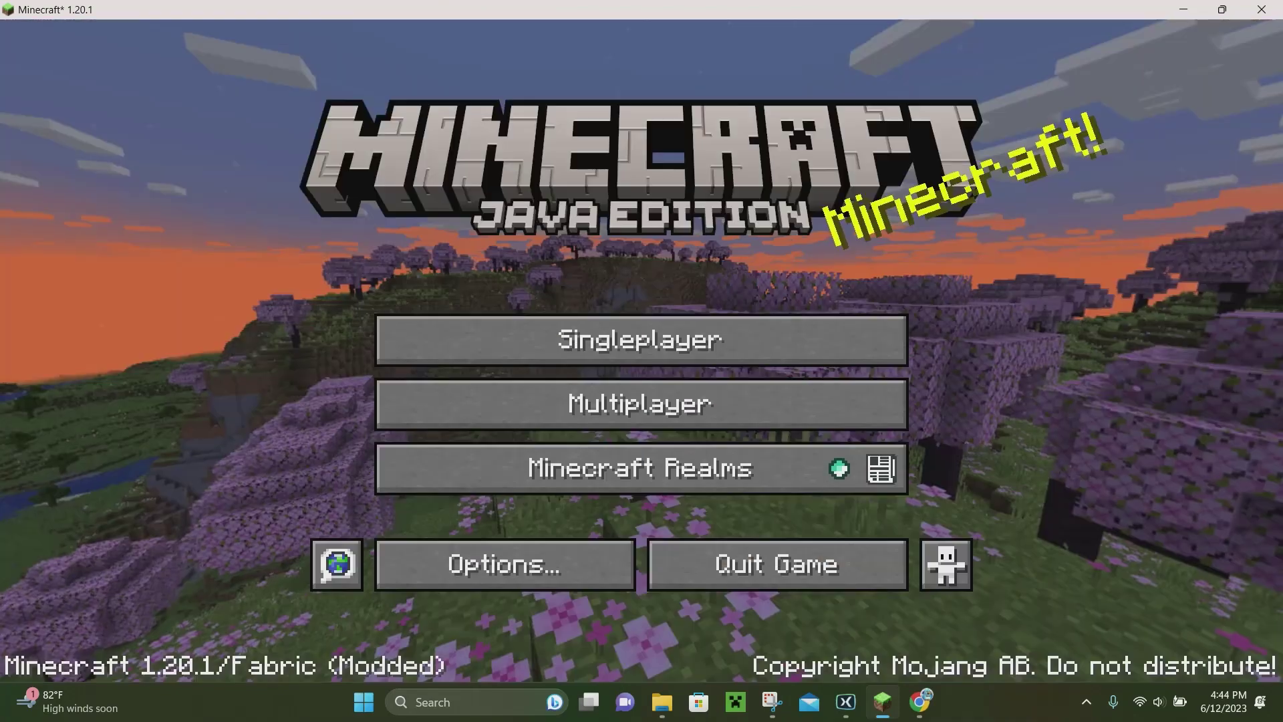
Step: Load the singleplayer world named New World and fly forward over the village to view it with the shaders
click(639, 339)
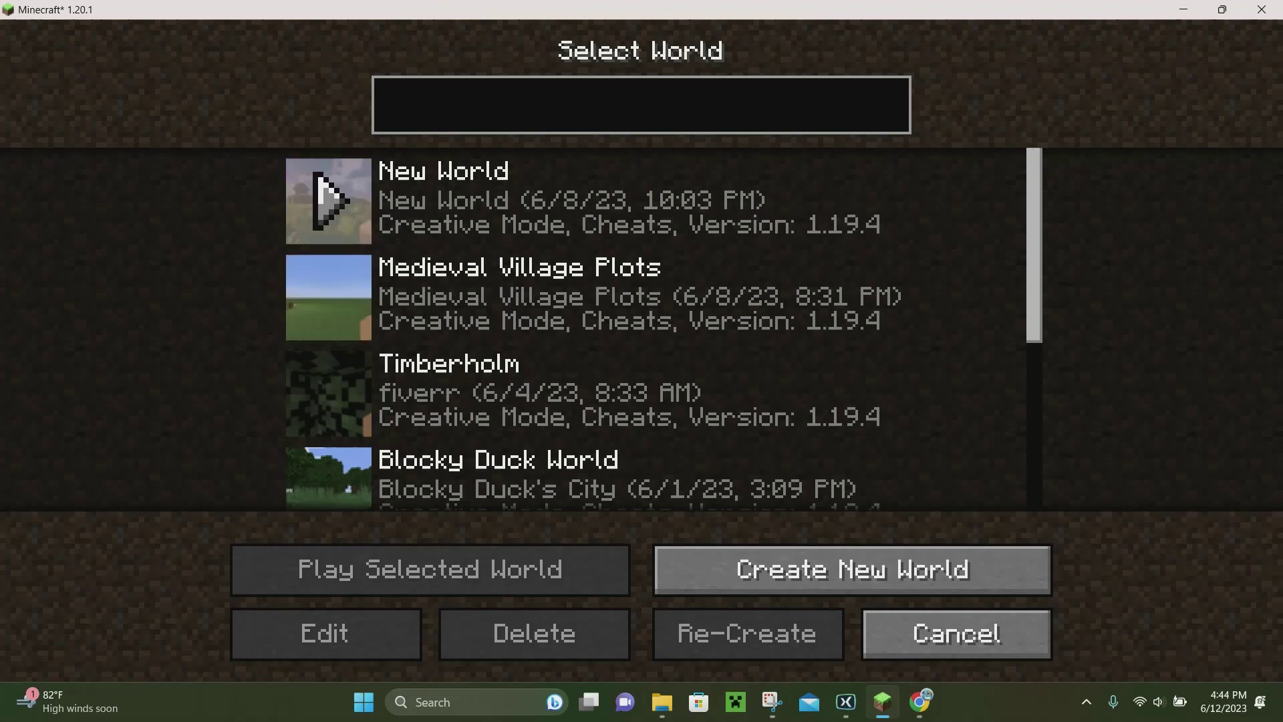
click(601, 206)
click(494, 571)
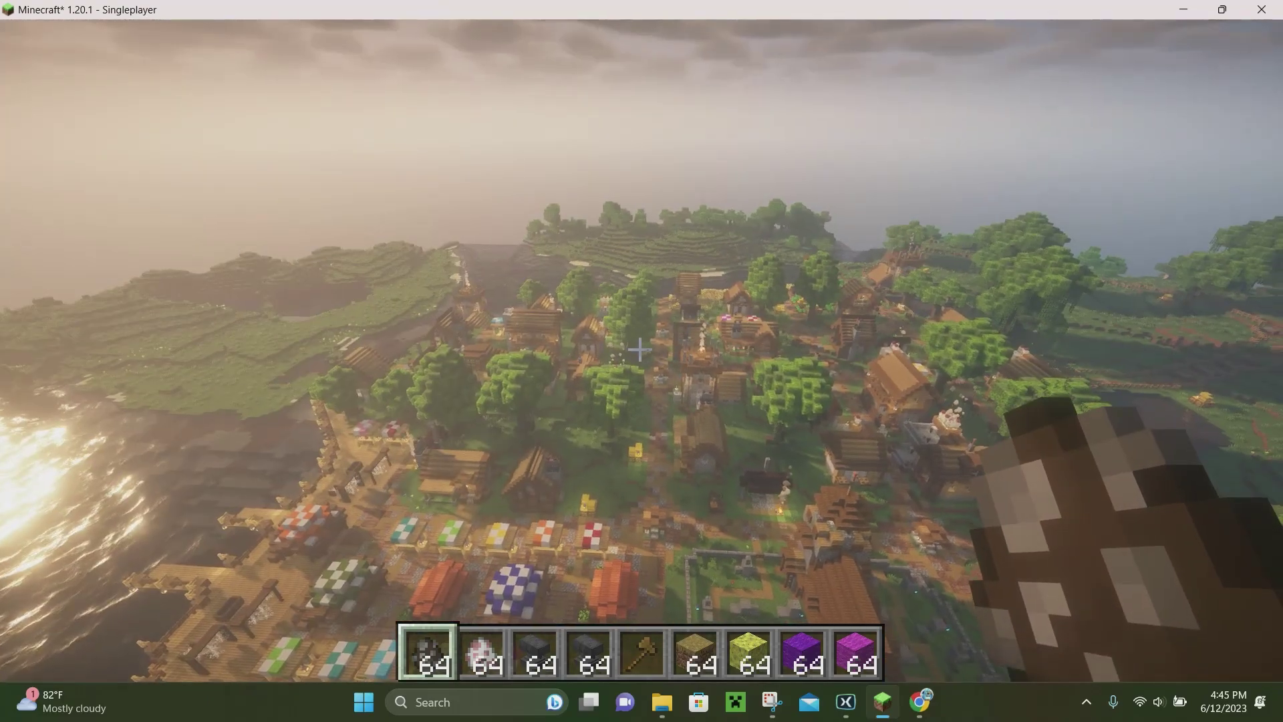
key(w)
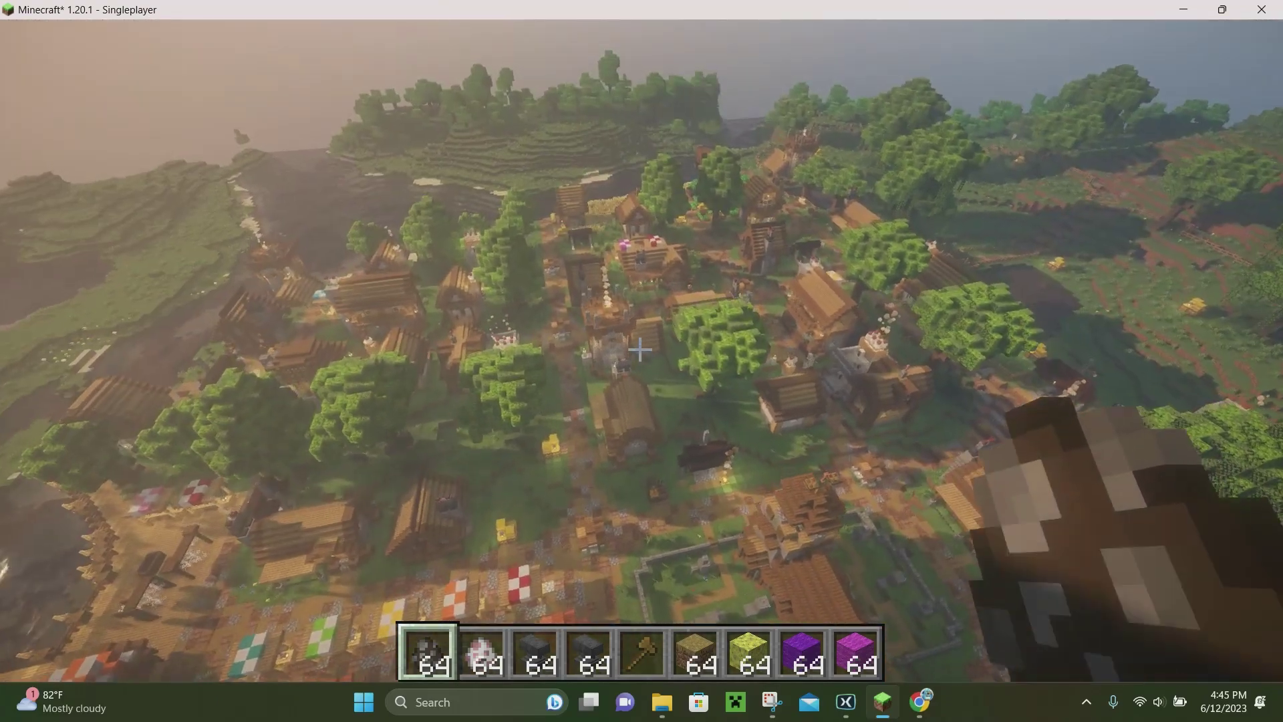
key(w)
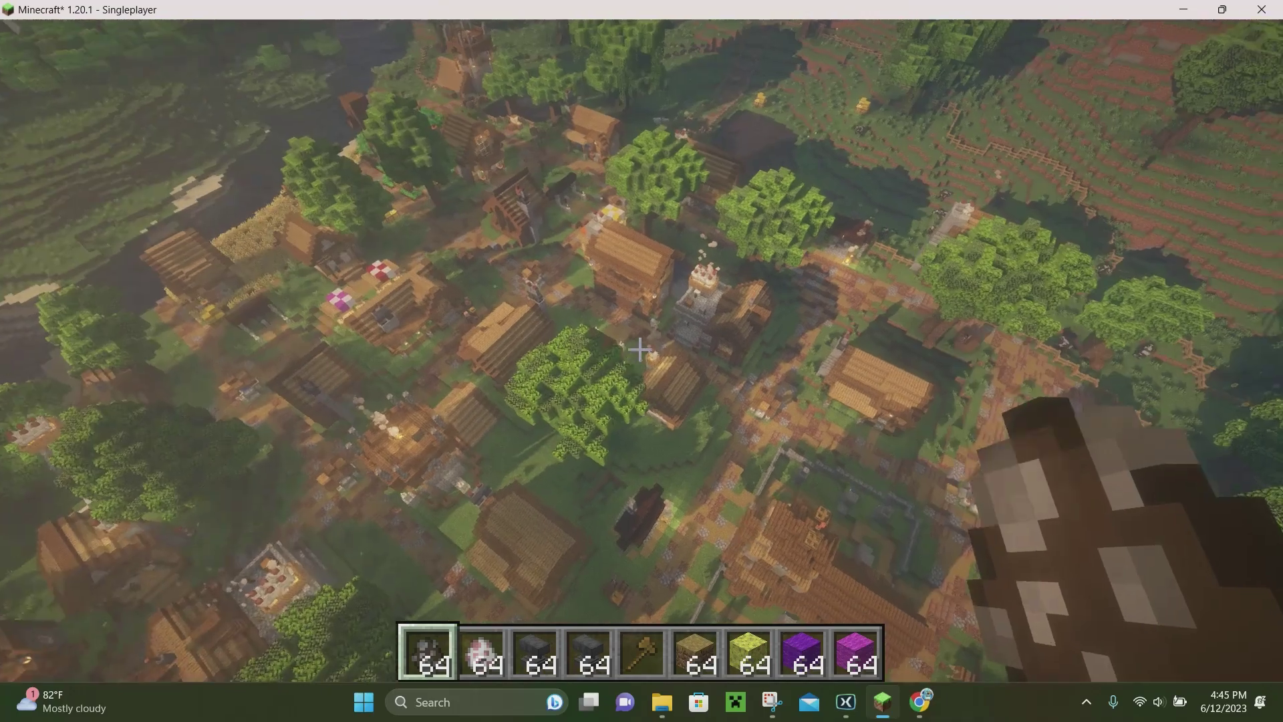